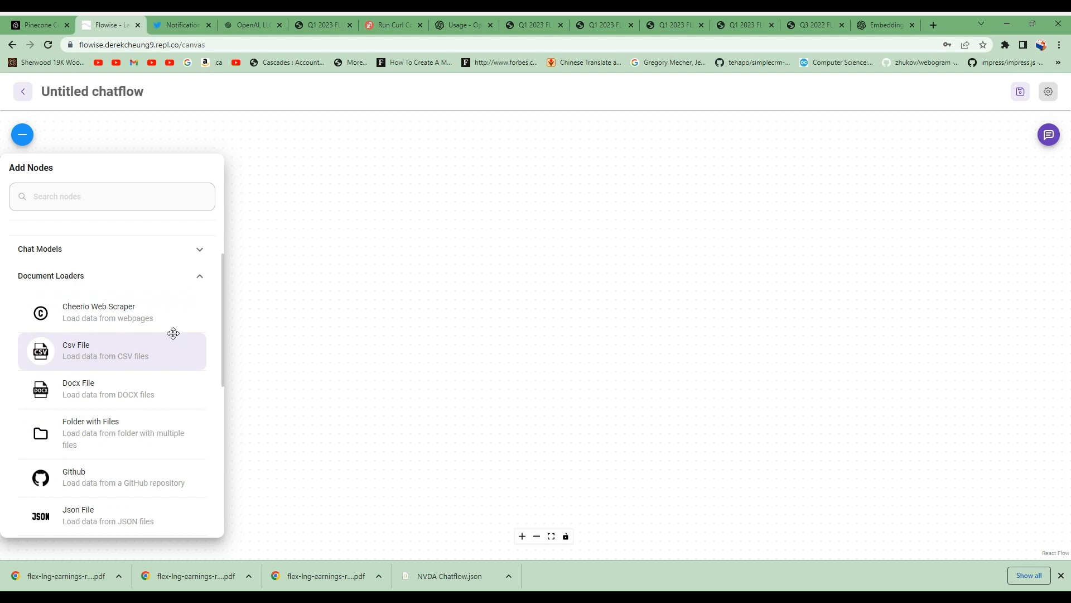
Add a Pdf File document loader node to the empty chatflow canvas.
scroll(173, 333, down, 1)
scroll(172, 335, down, 1)
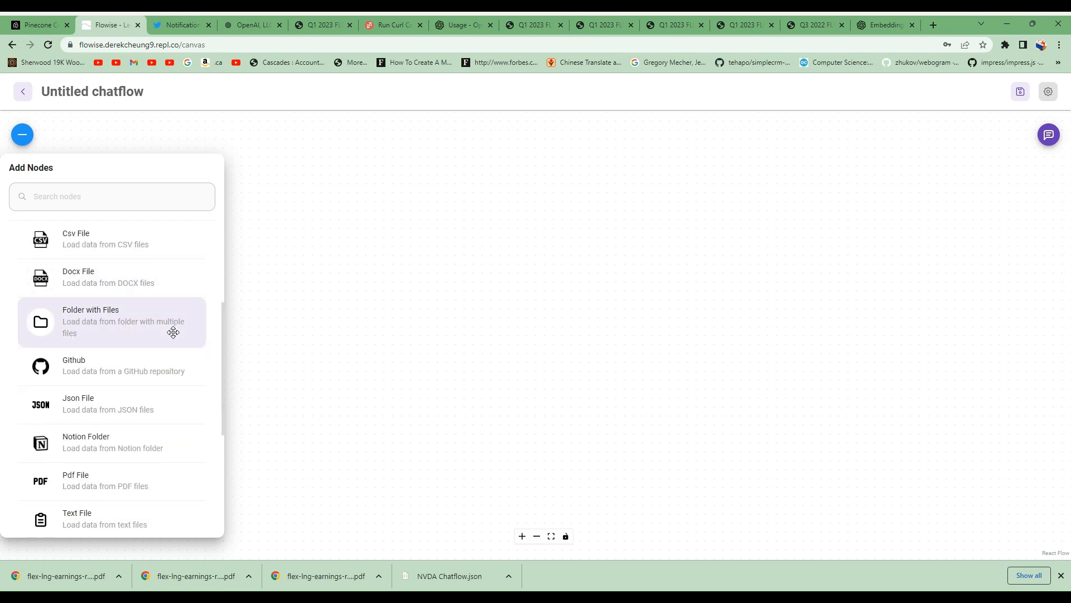
drag(34, 481, 454, 152)
Upload flex-lng-earnings-results-q1-2023.pdf from the FLNG folder into the Pdf File node.
scroll(296, 308, down, 2)
scroll(422, 181, down, 1)
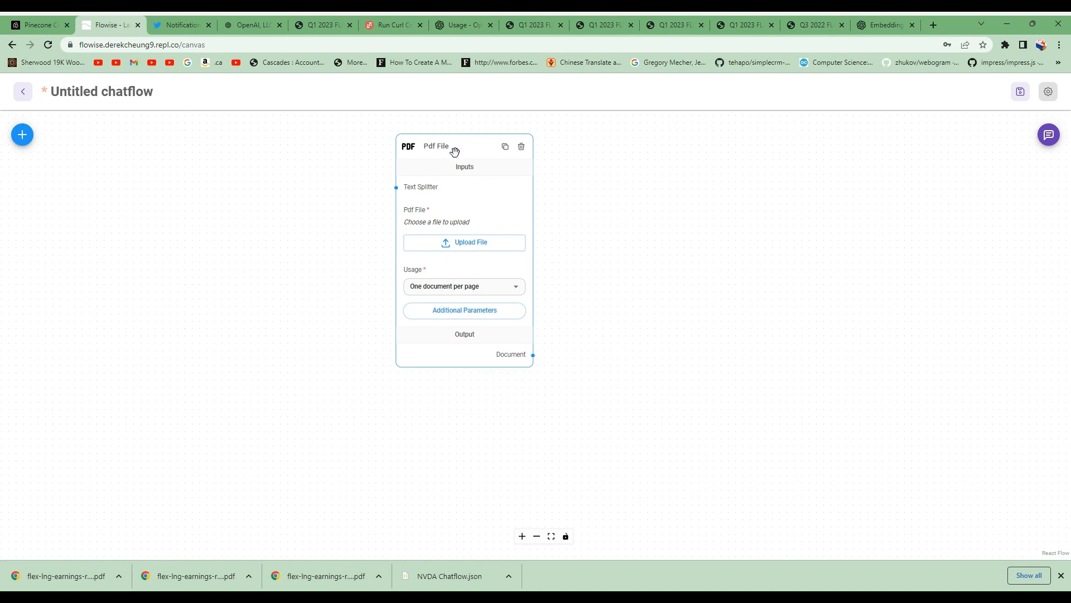
click(473, 244)
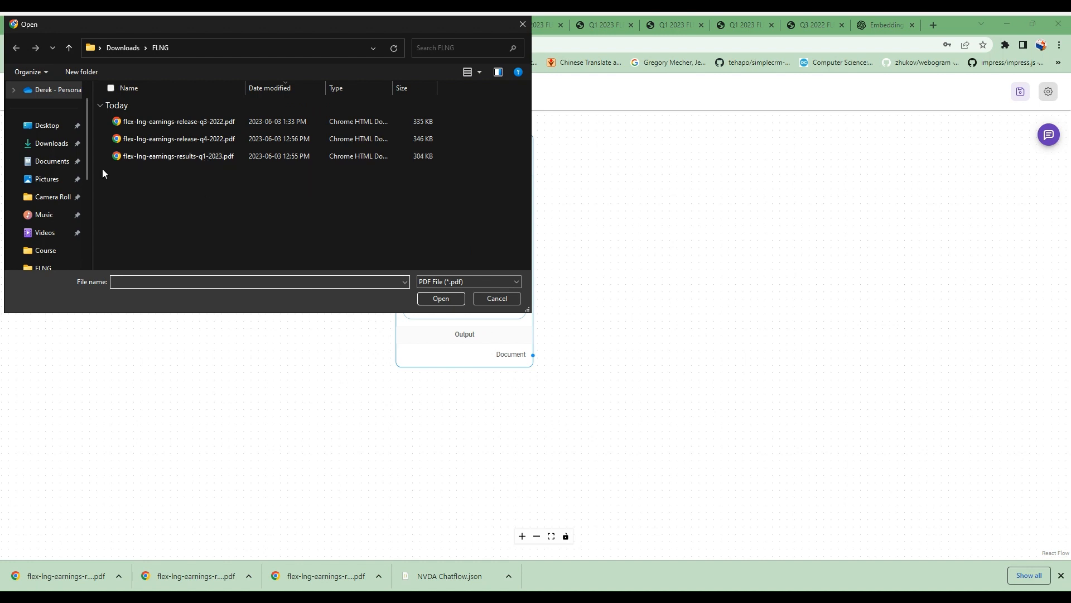
click(144, 159)
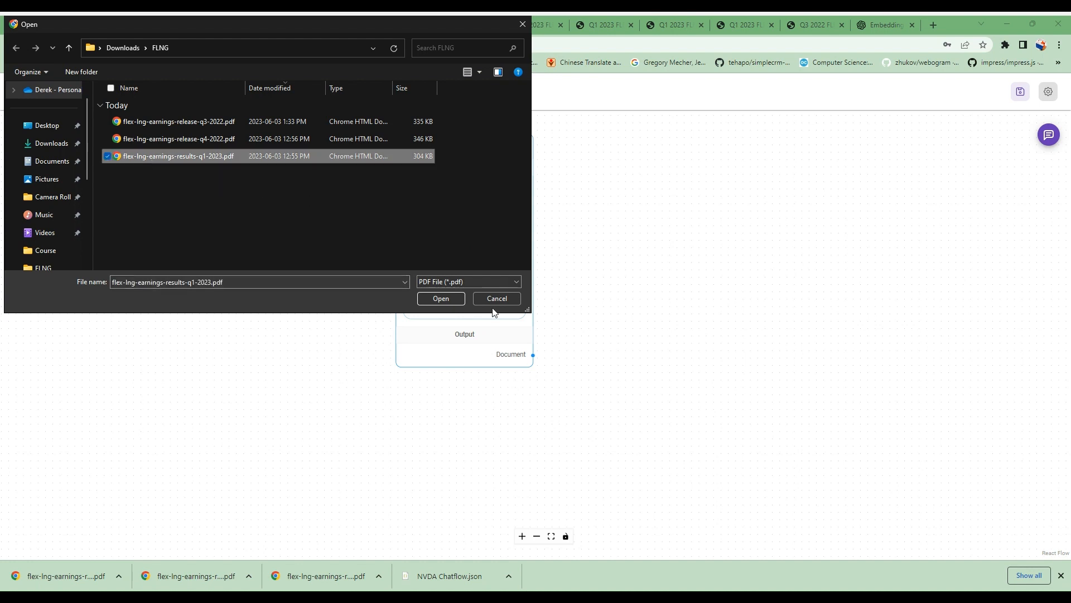
click(453, 303)
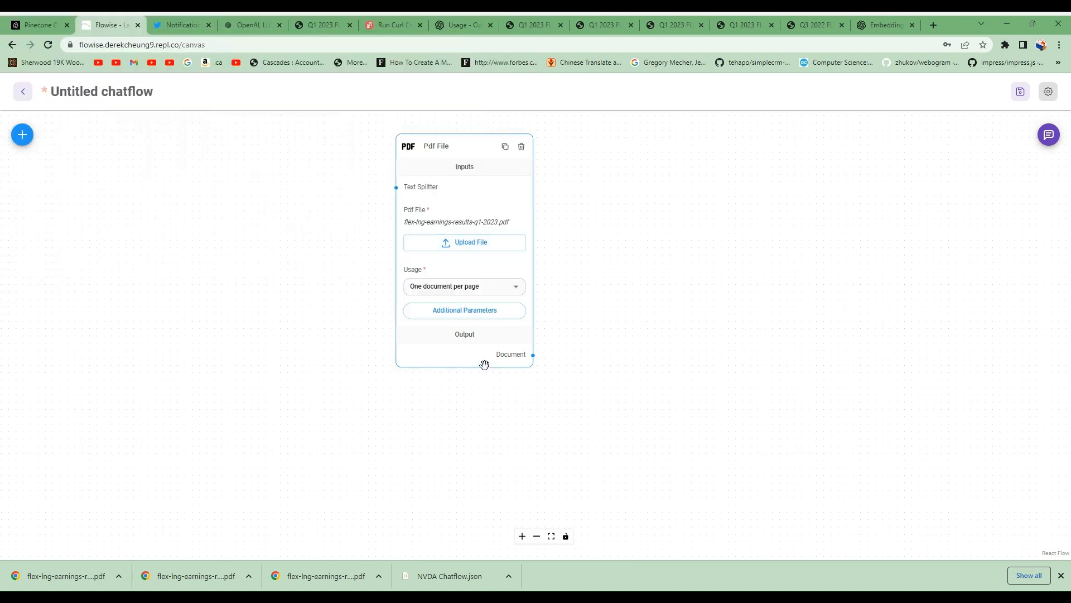
Duplicate the Pdf File node, placing the copy below the original, and upload flex-lng-earnings-release-q4-2022.pdf into the copy.
scroll(580, 334, down, 2)
drag(510, 243, 504, 188)
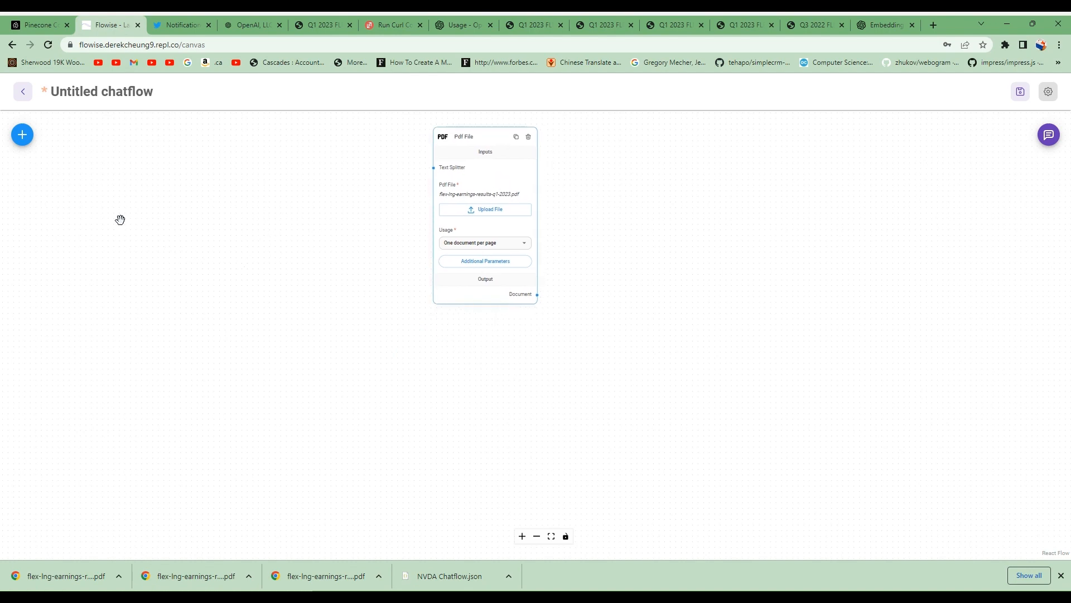
click(23, 136)
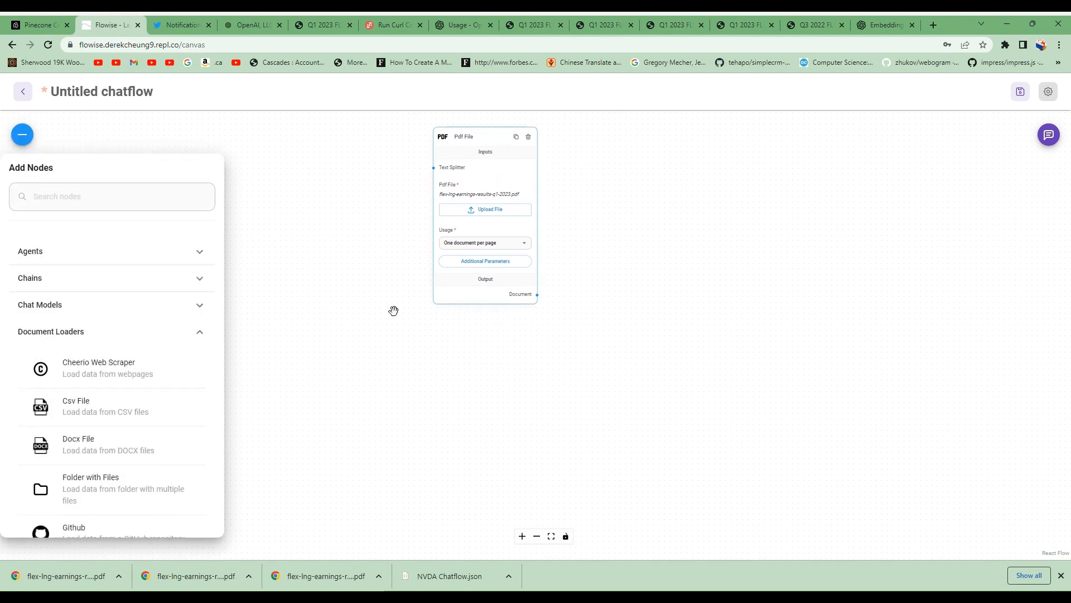
click(502, 166)
click(516, 137)
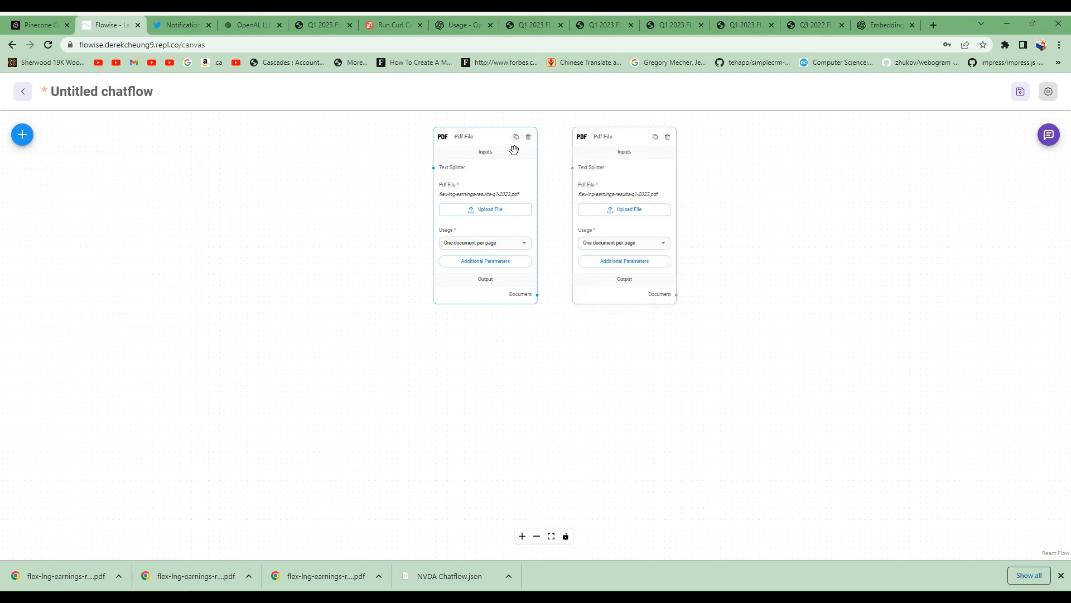
drag(612, 139, 479, 327)
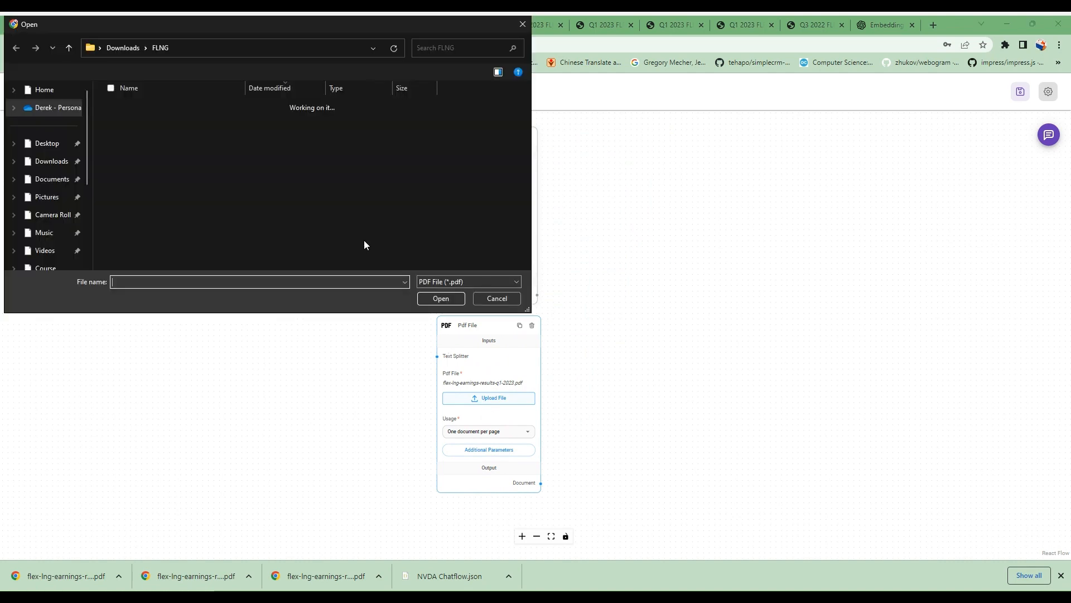
click(219, 141)
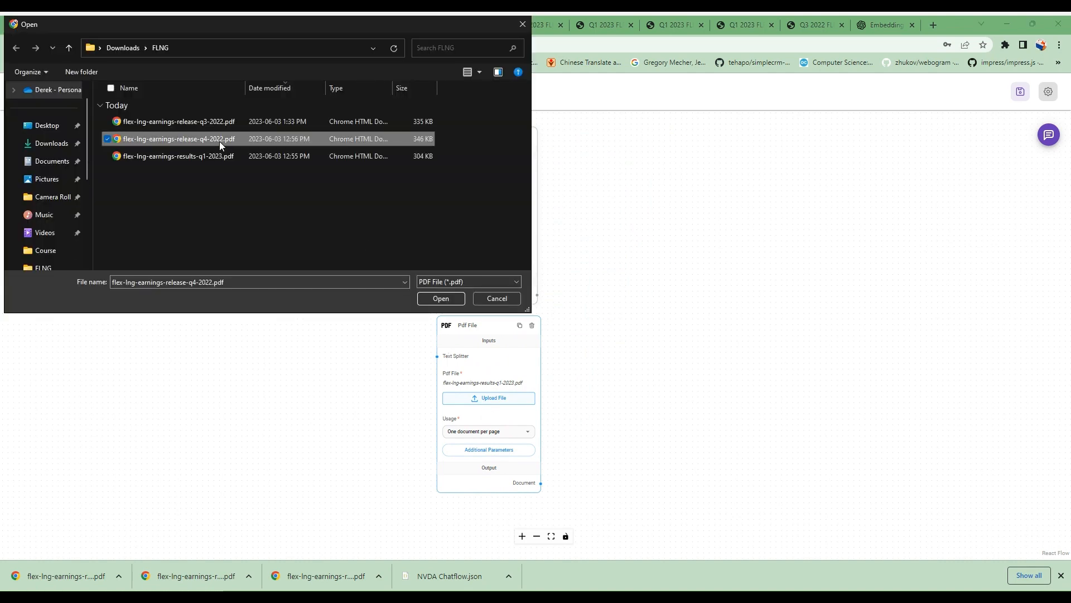
click(440, 297)
Duplicate the q4-2022 Pdf File node, placing the copy beneath it, and upload flex-lng-earnings-release-q3-2022.pdf into the new node.
scroll(579, 363, down, 1)
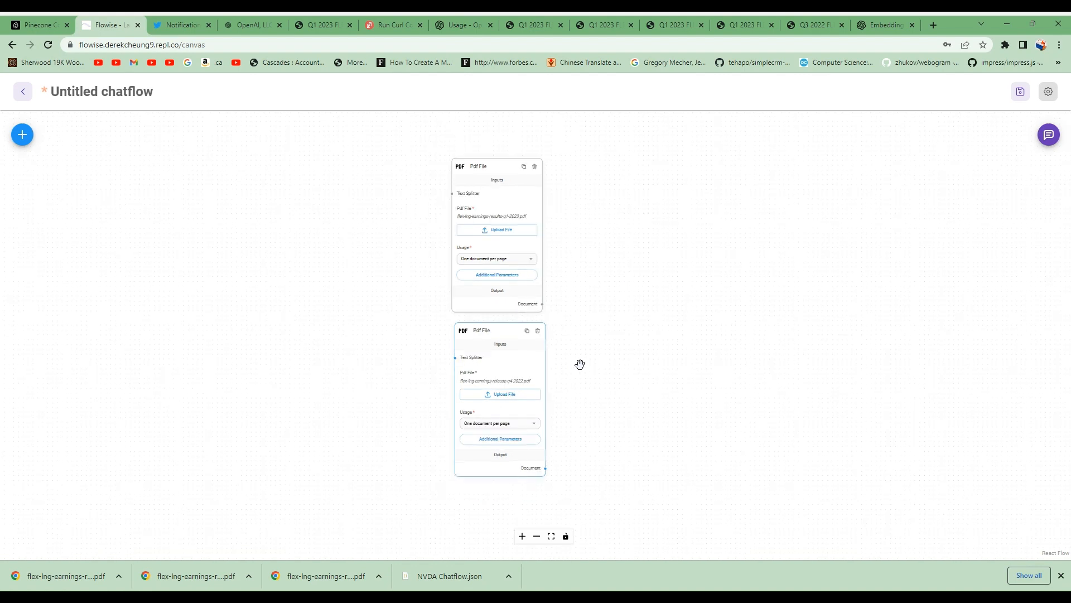
drag(612, 418, 608, 328)
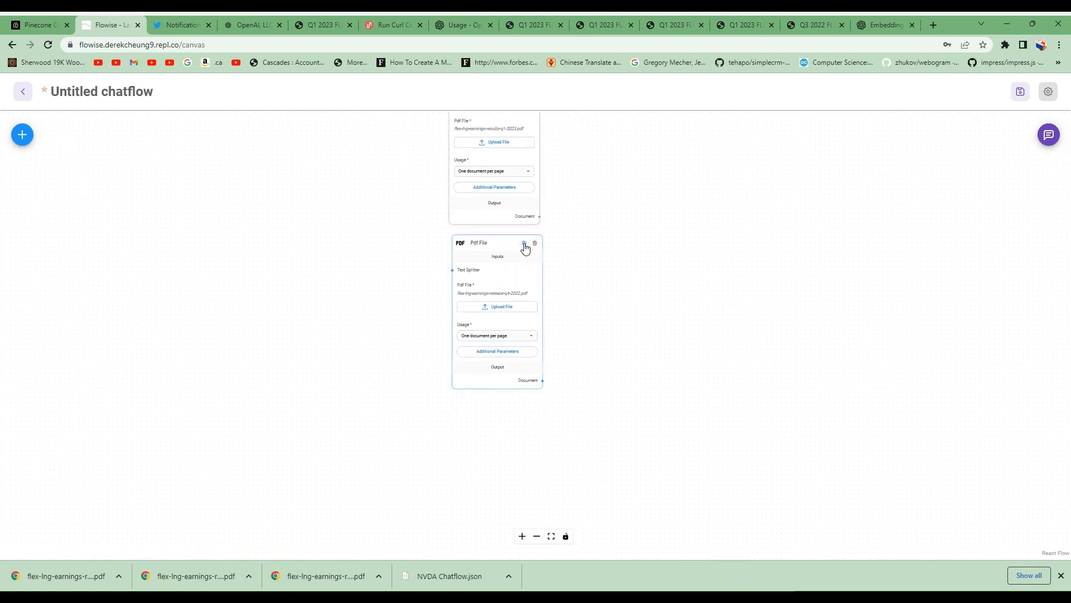
click(525, 244)
drag(590, 258, 485, 406)
click(508, 477)
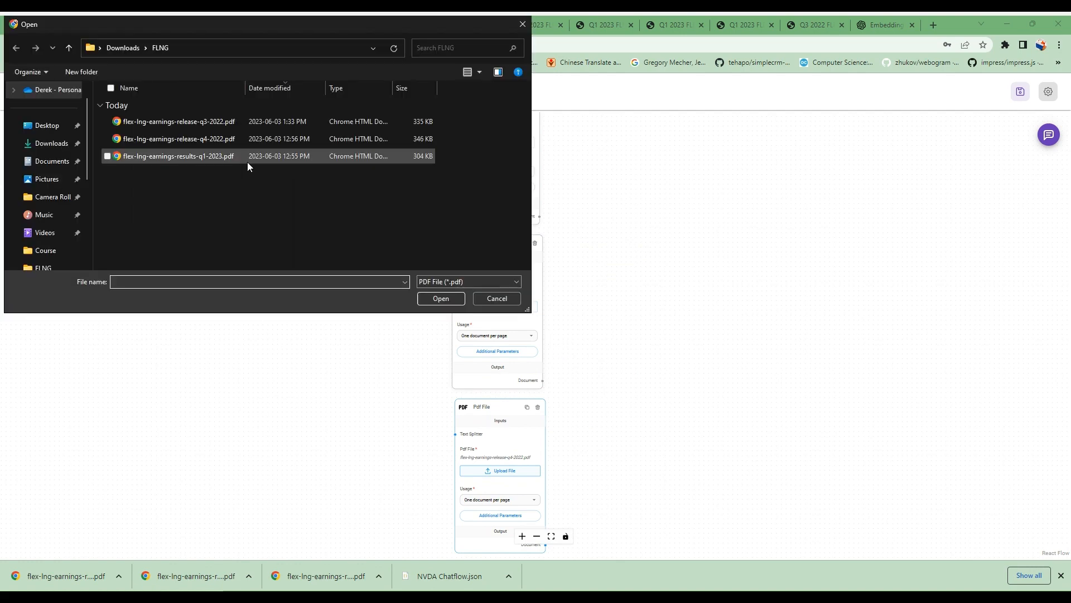
click(227, 122)
click(459, 299)
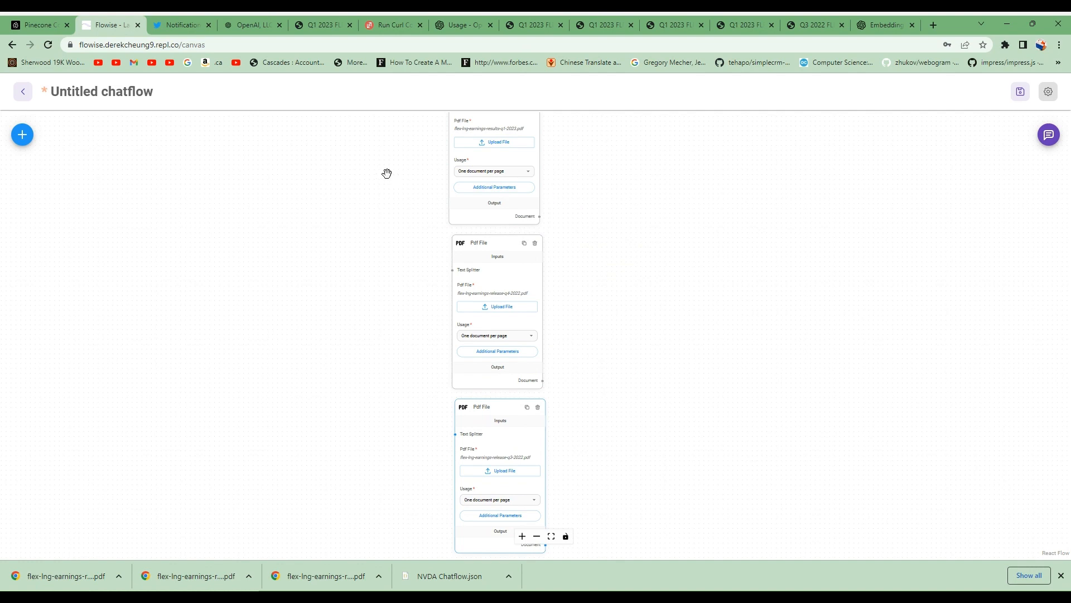
Add a Recursive Character Text Splitter node to the left of the Pdf File nodes.
drag(662, 280, 693, 311)
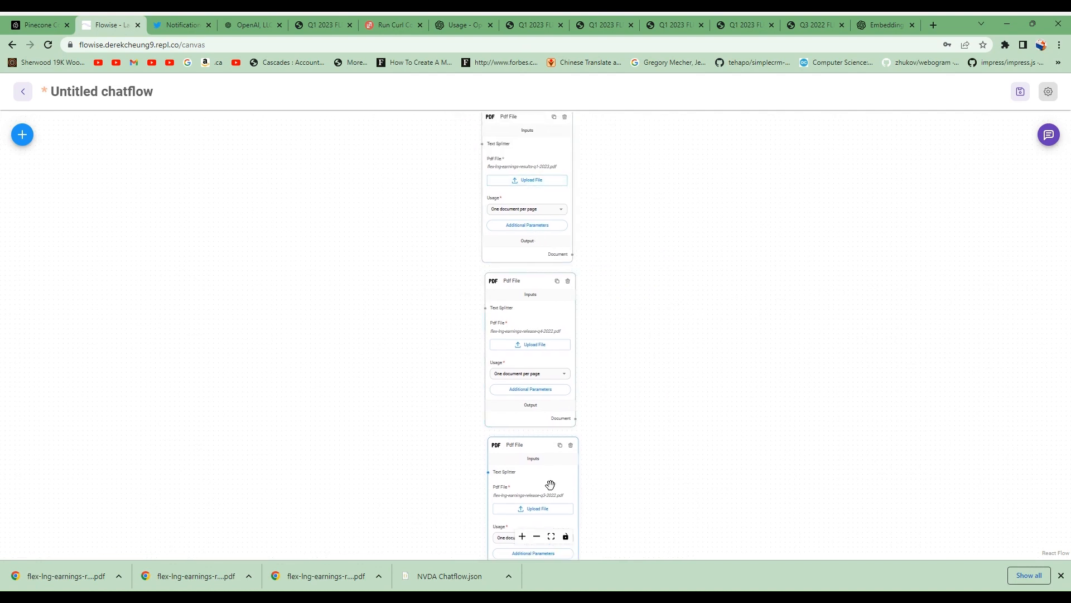
click(22, 134)
scroll(112, 321, down, 7)
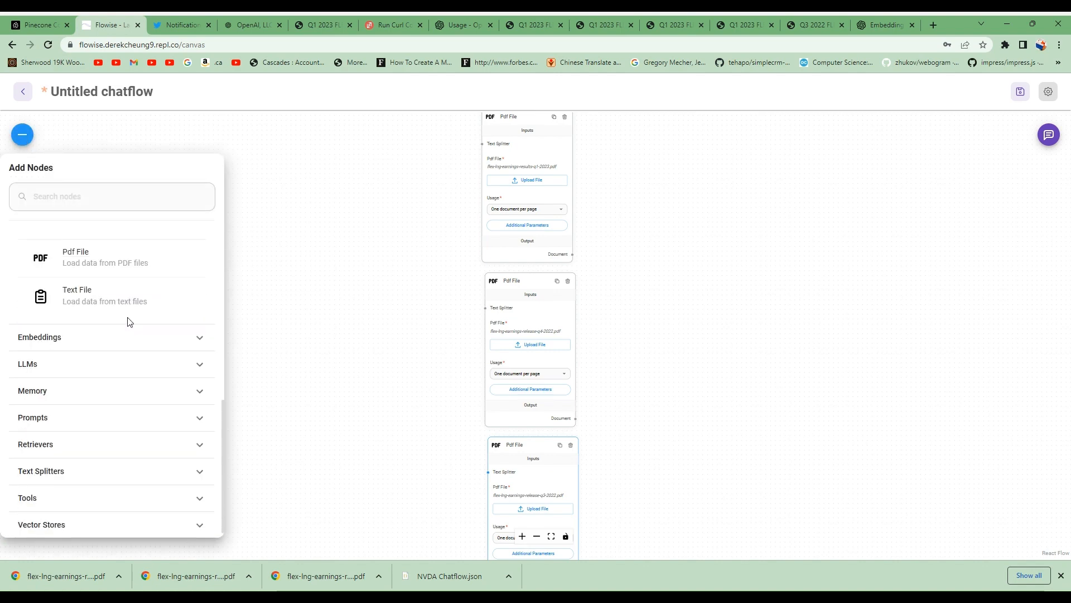
click(204, 473)
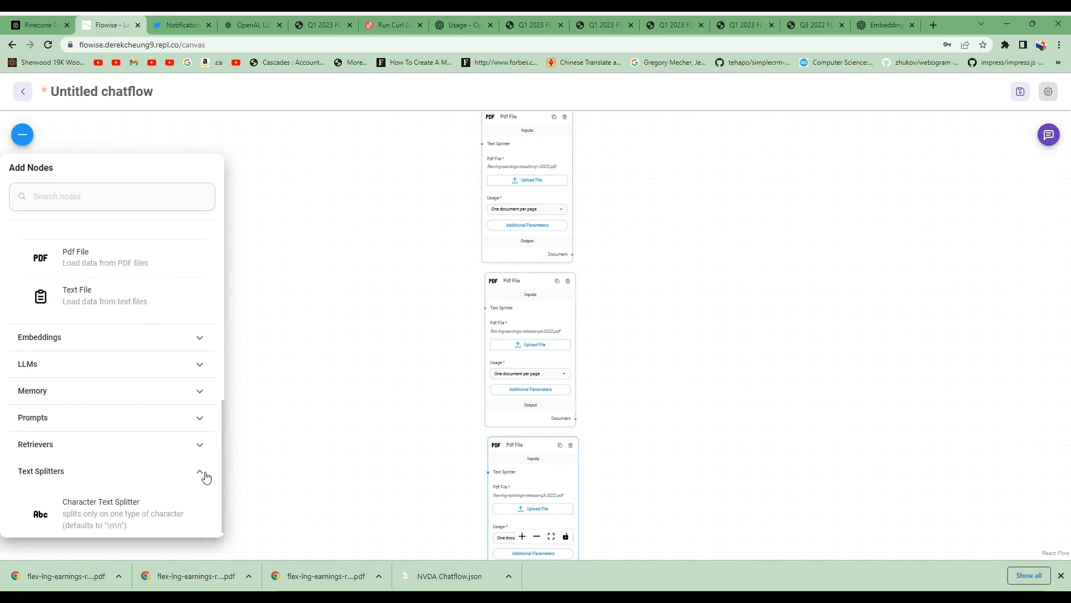
scroll(177, 447, down, 2)
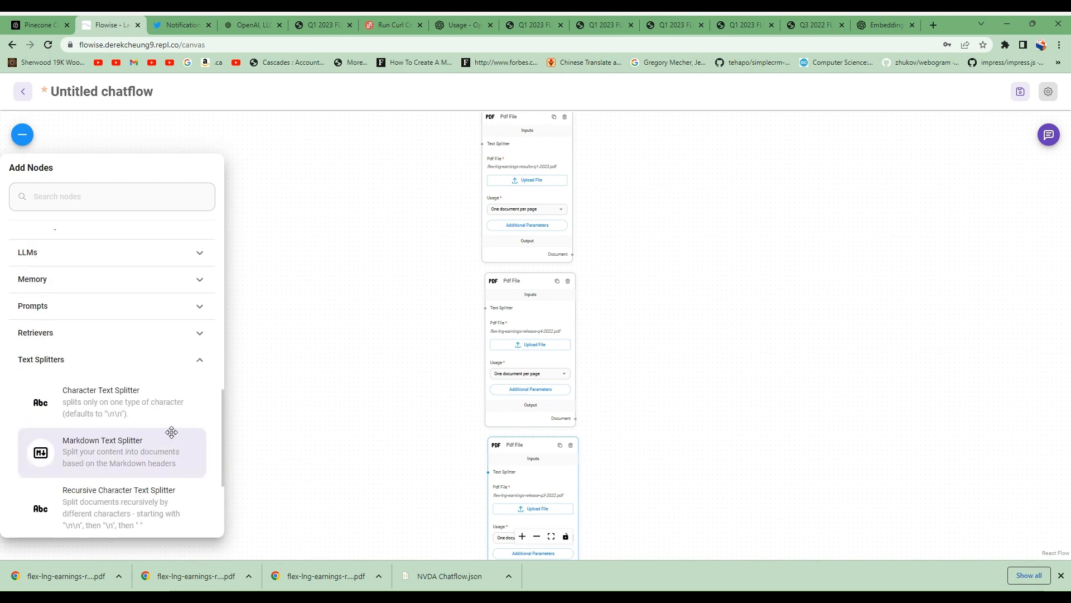
scroll(172, 431, down, 2)
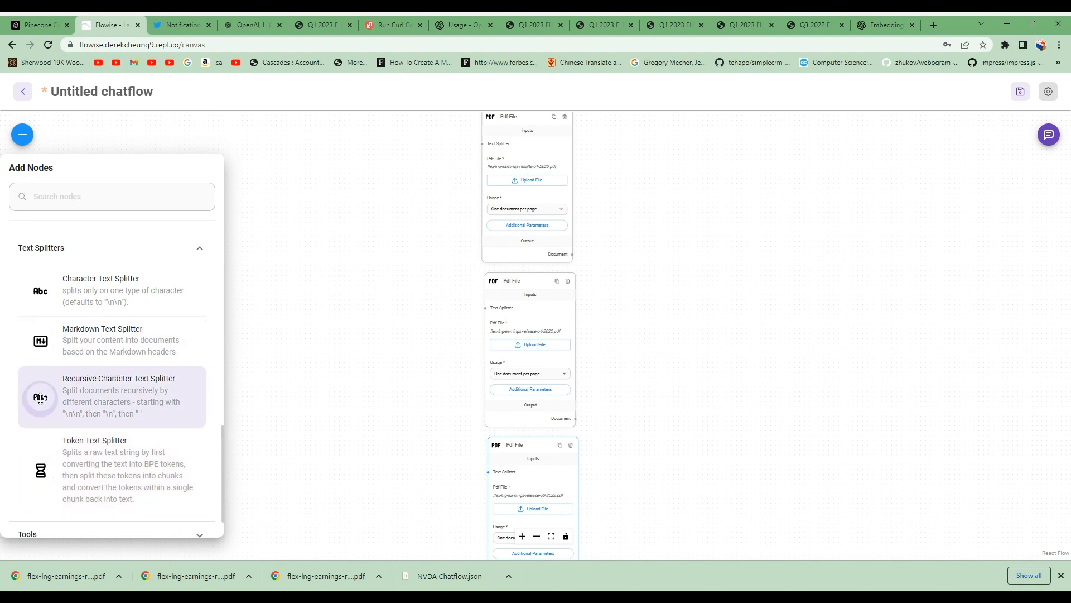
drag(40, 398, 292, 218)
Set the text splitter's chunk size to 500 and its chunk overlap to 200.
double_click(249, 259)
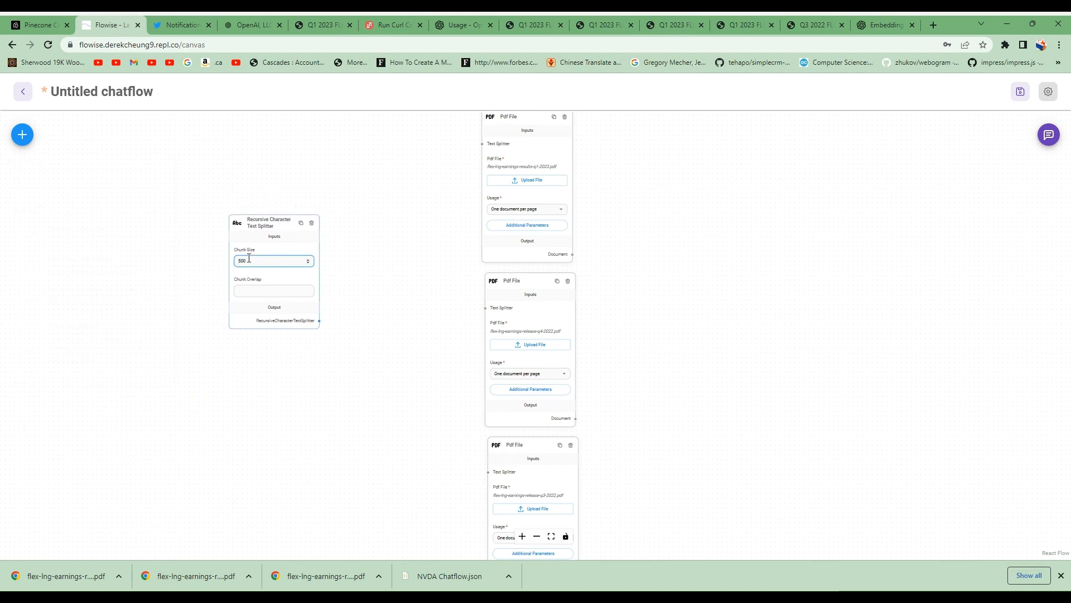
click(252, 295)
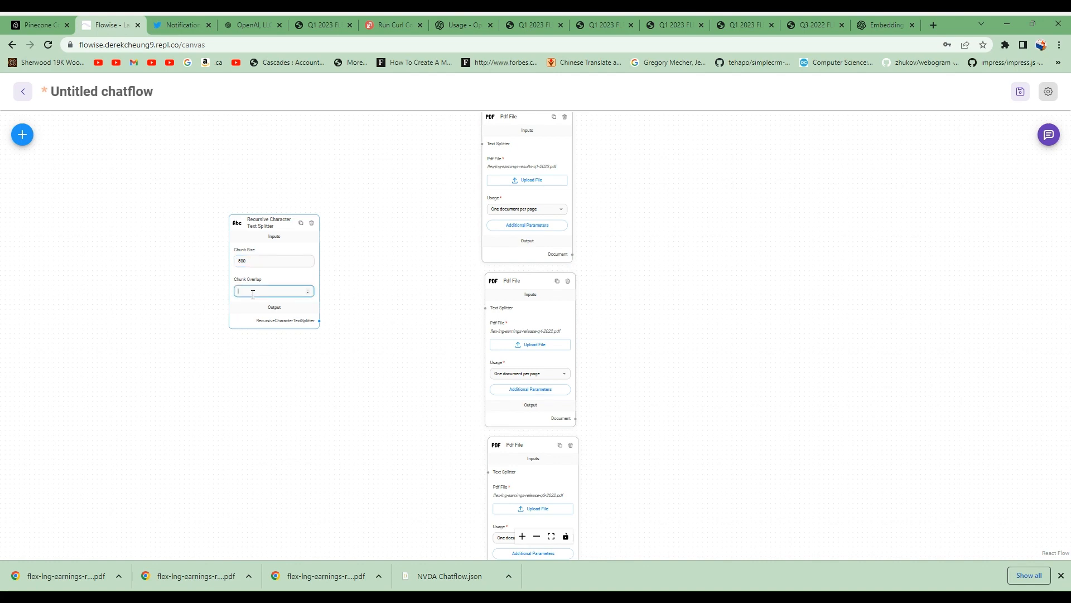
click(405, 363)
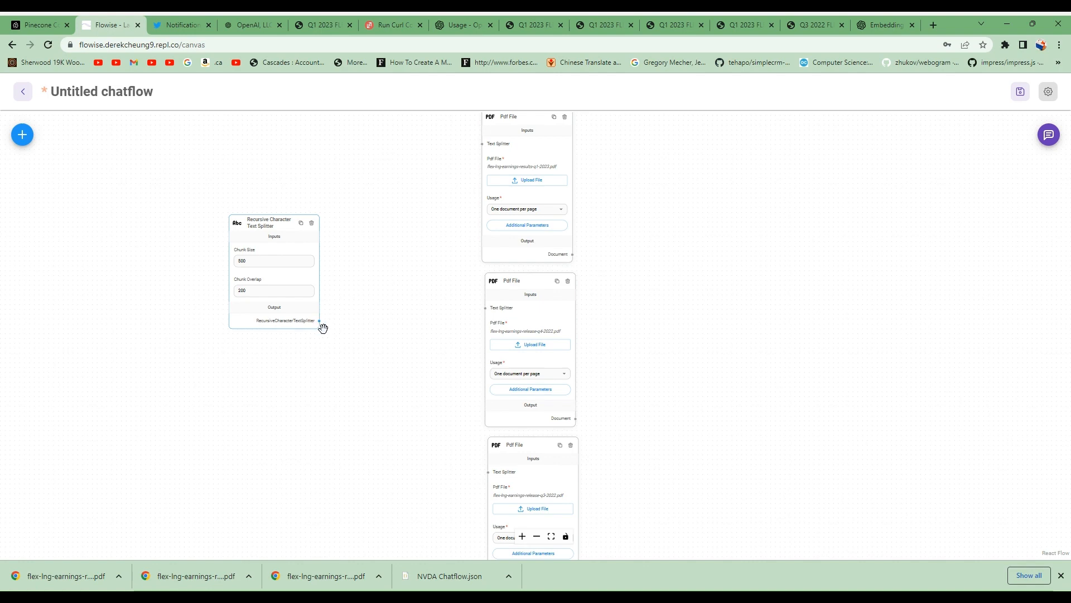
Connect the RecursiveCharacterTextSplitter output to the Text Splitter input of all three Pdf File nodes.
drag(320, 320, 483, 144)
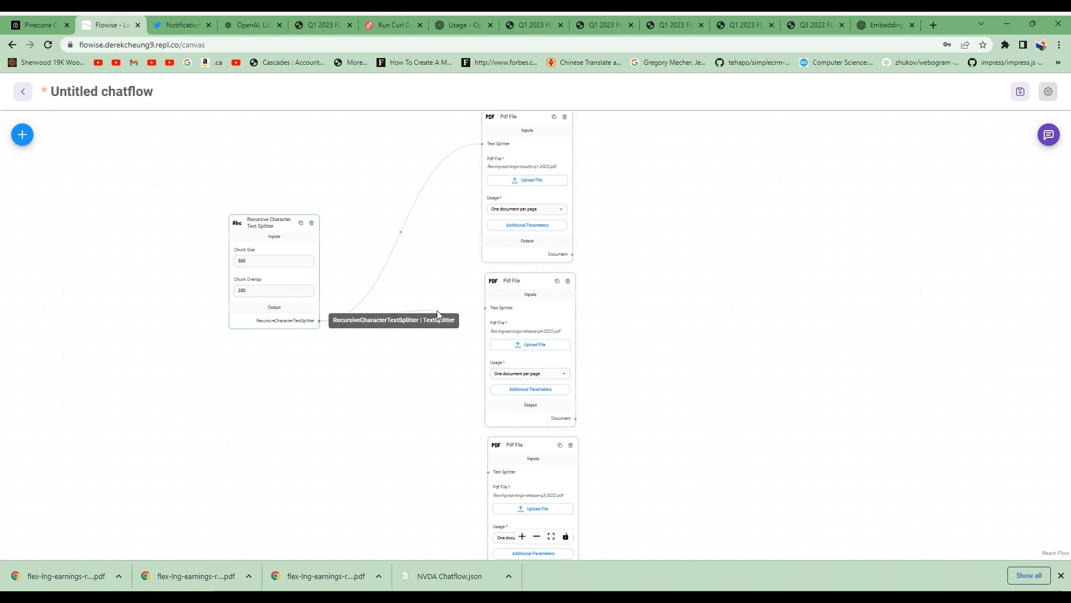
drag(319, 321, 483, 308)
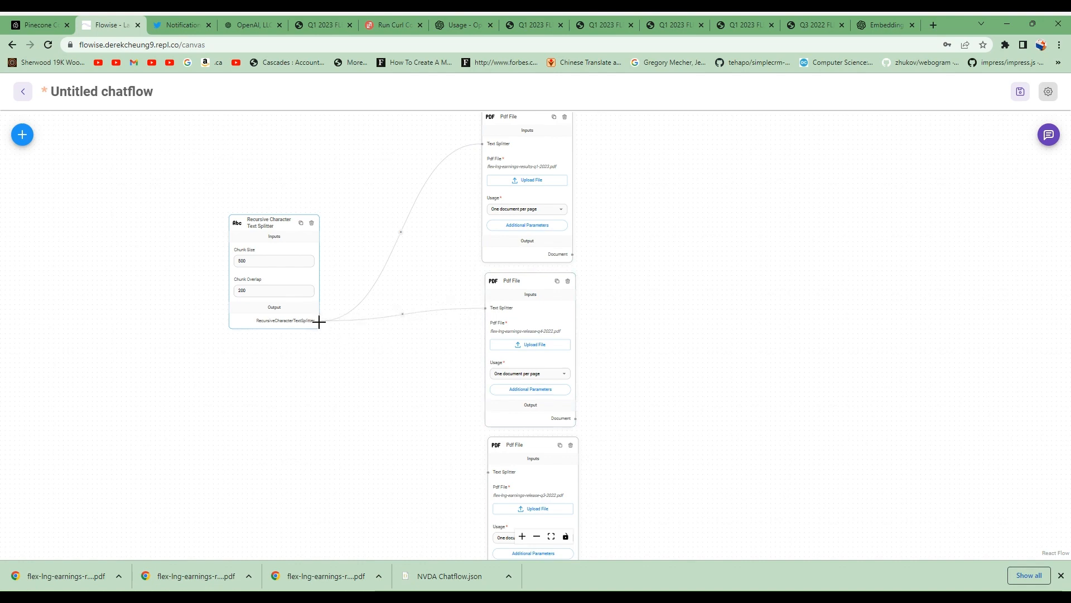
drag(319, 321, 489, 468)
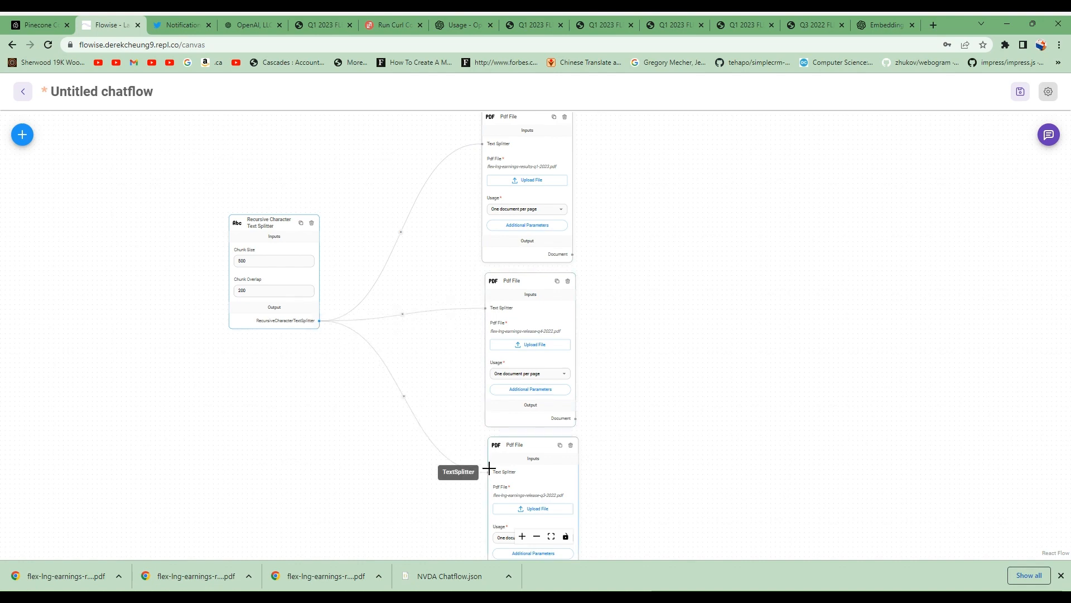
Add a Pinecone Upsert Document vector store node and position it well to the right of the Pdf File nodes.
drag(726, 323, 605, 376)
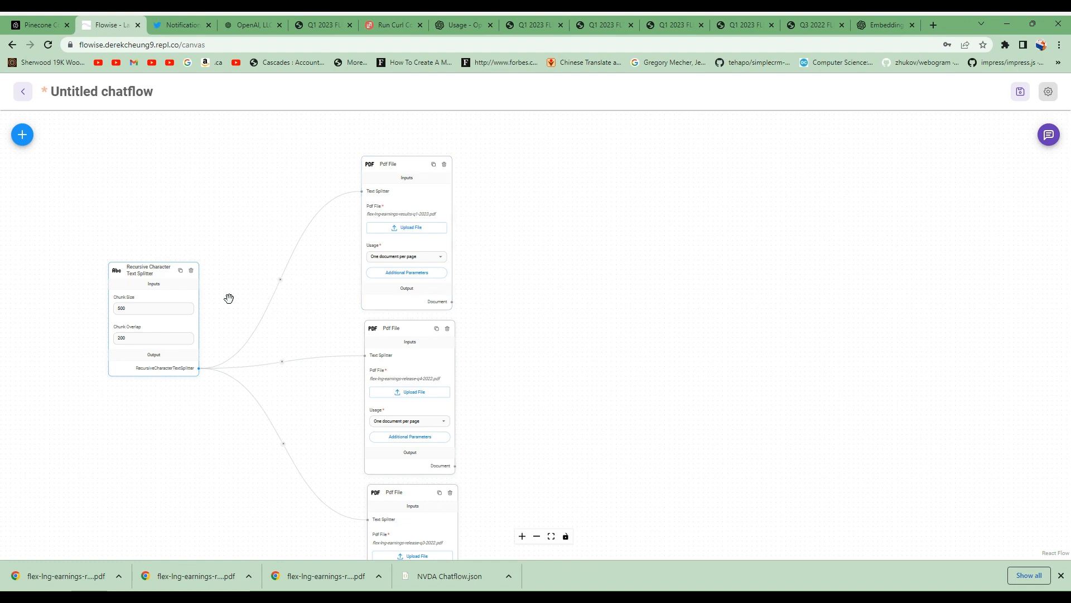
drag(602, 292, 564, 309)
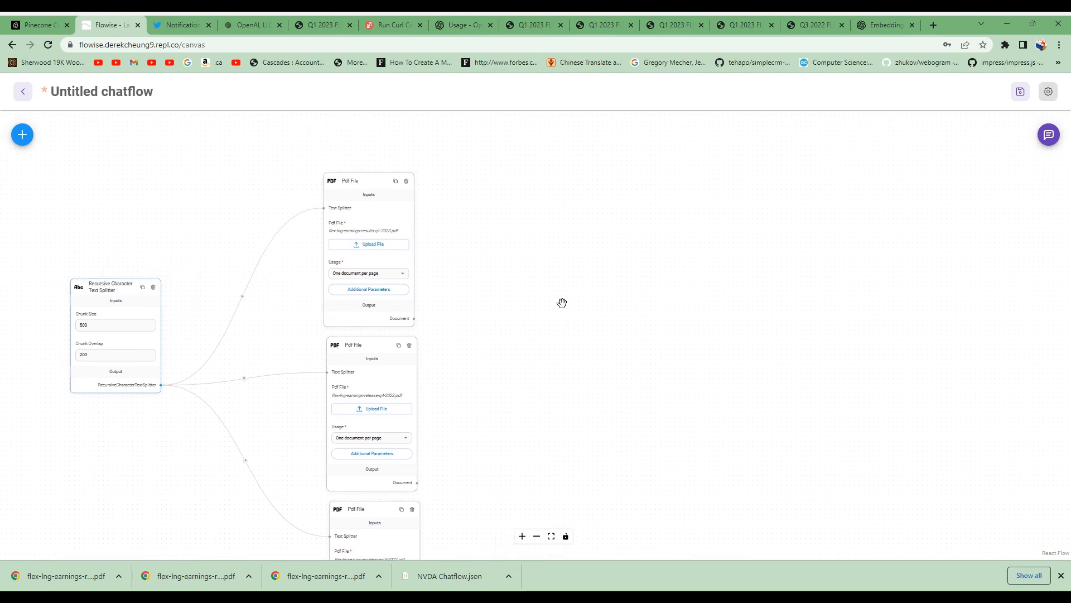
click(21, 137)
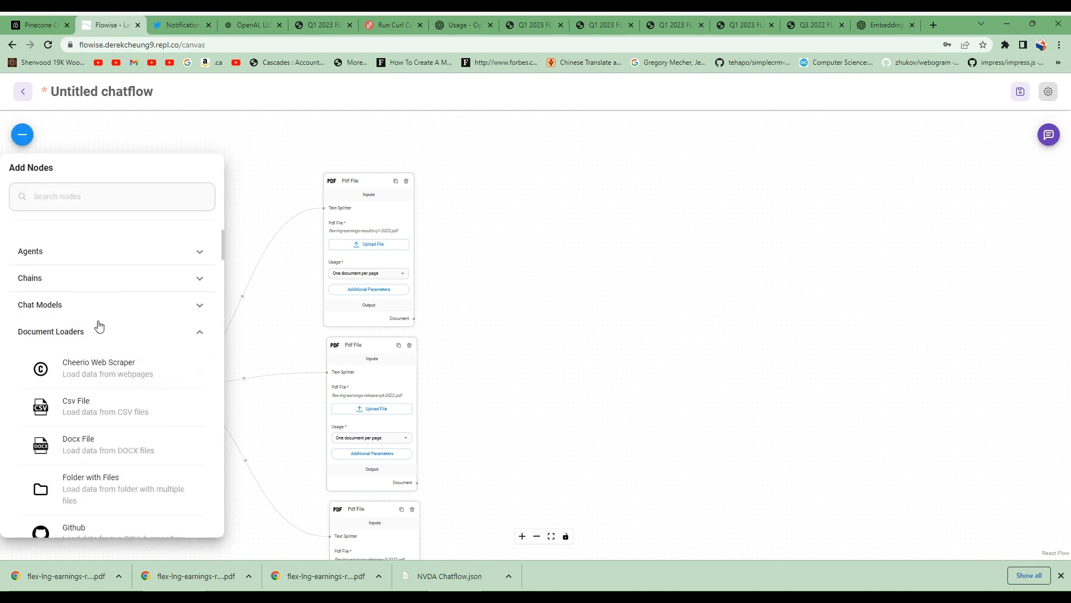
scroll(128, 331, down, 2)
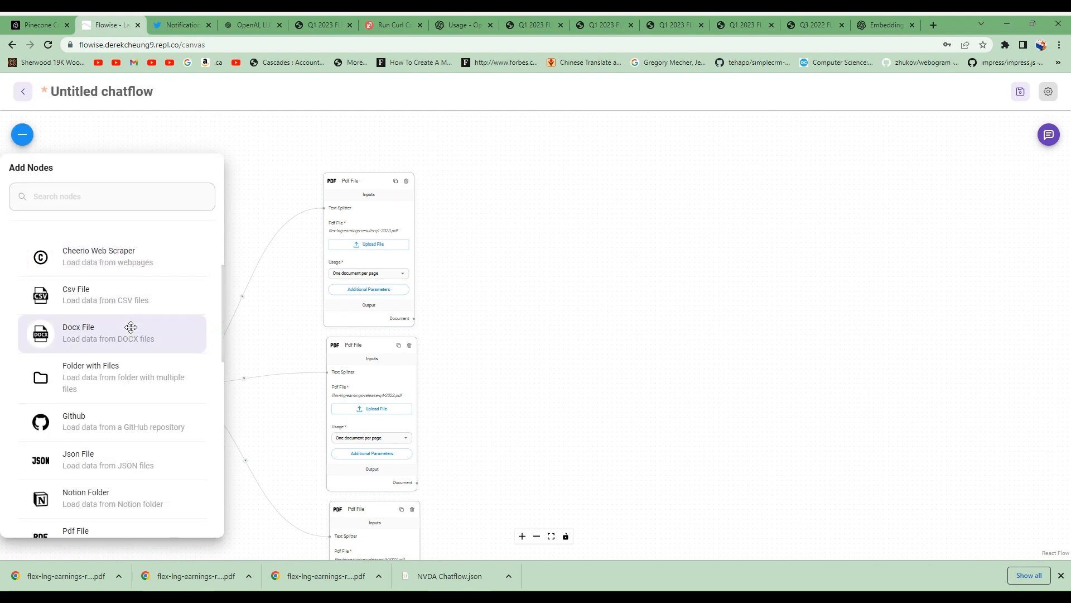
scroll(131, 327, down, 4)
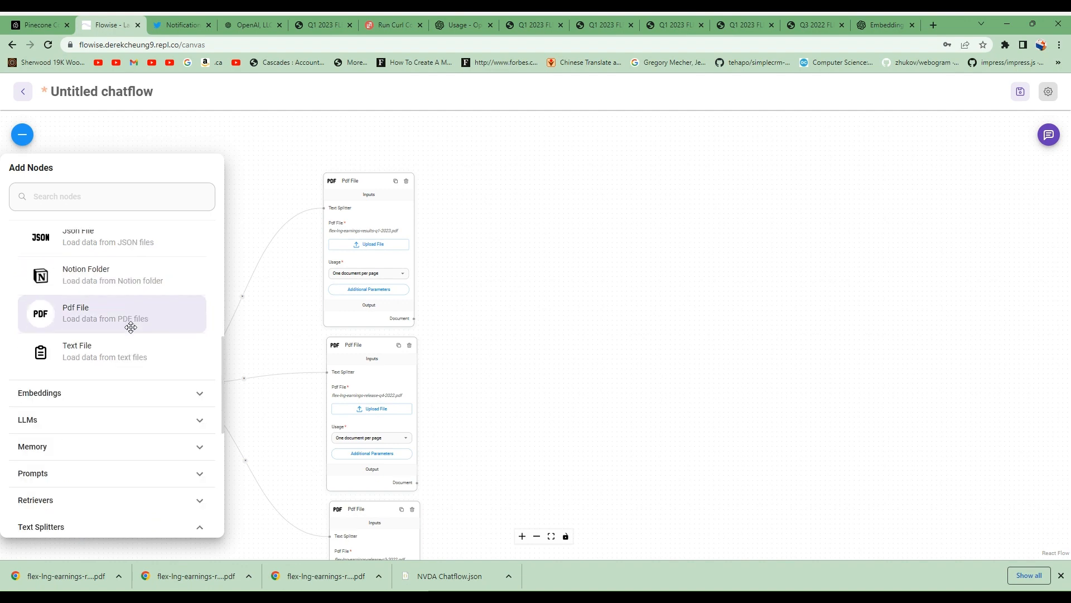
scroll(138, 382, down, 3)
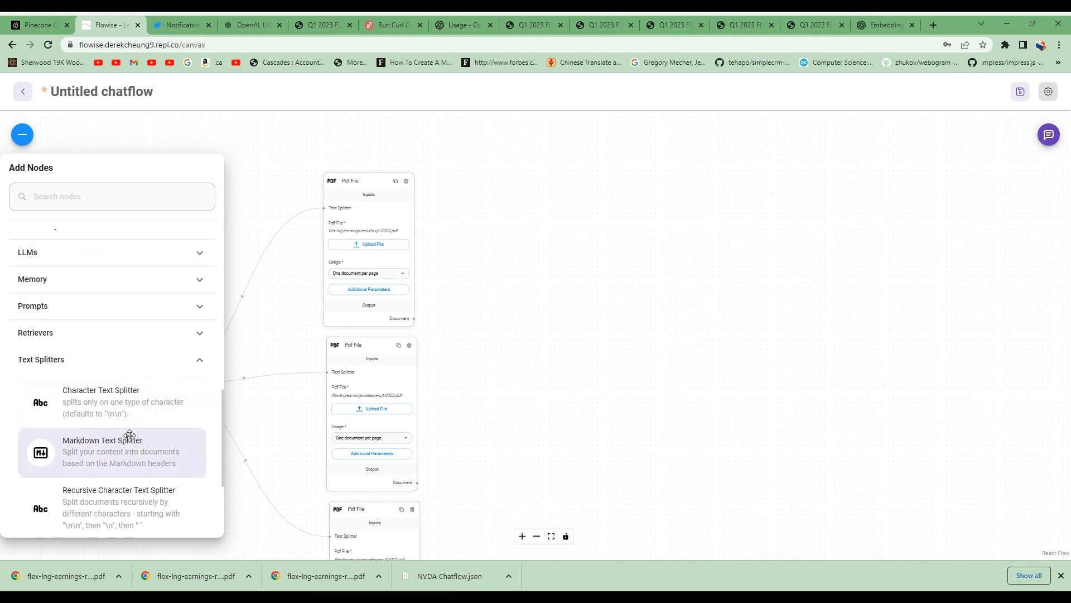
scroll(129, 435, down, 3)
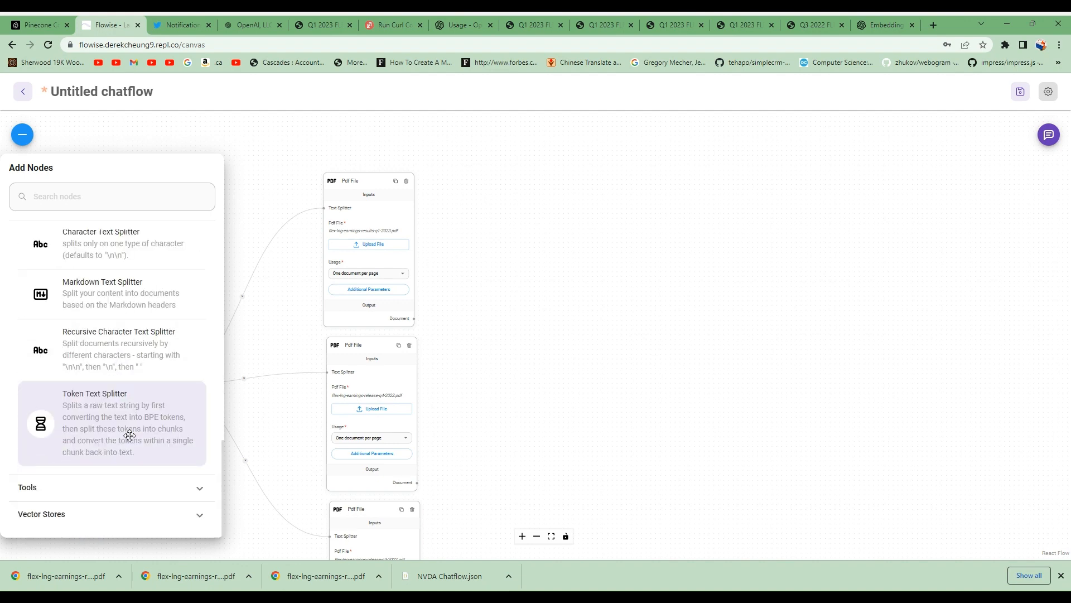
click(196, 514)
scroll(148, 431, down, 3)
scroll(148, 430, down, 3)
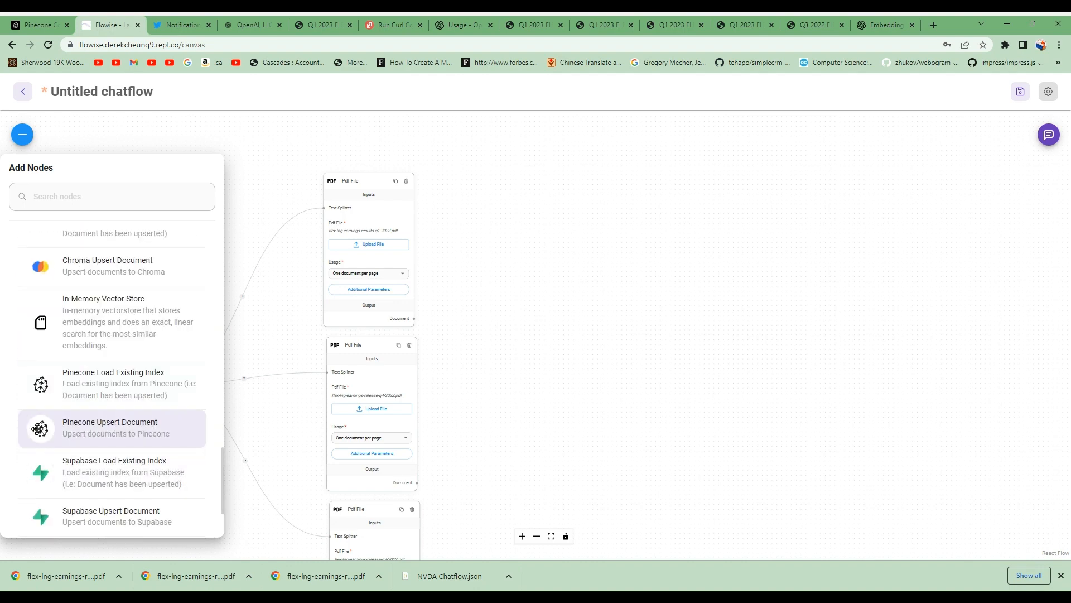
drag(38, 429, 616, 198)
click(530, 248)
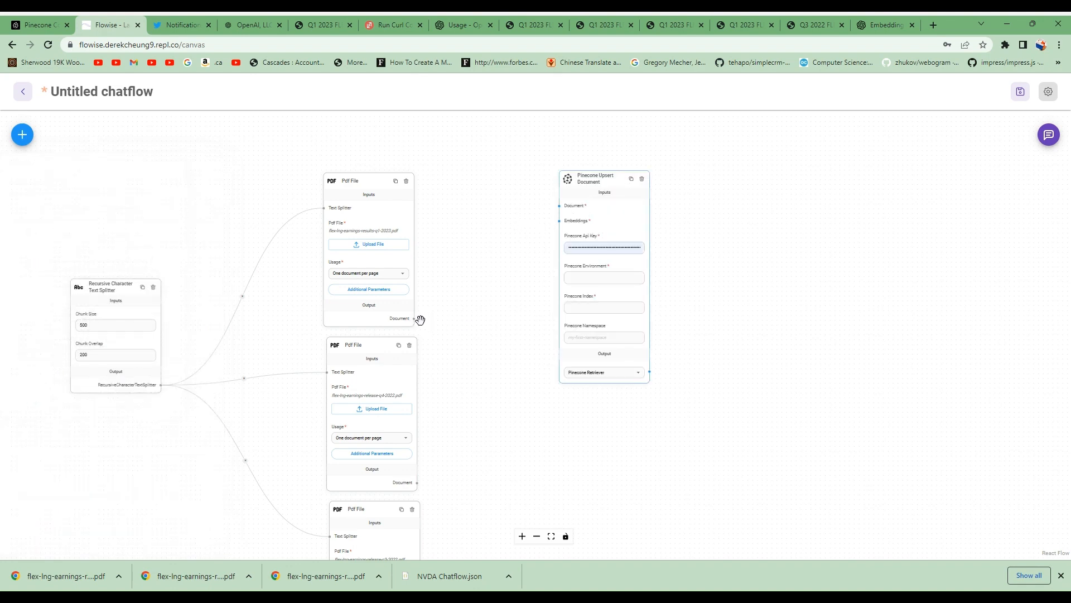
drag(637, 177, 687, 173)
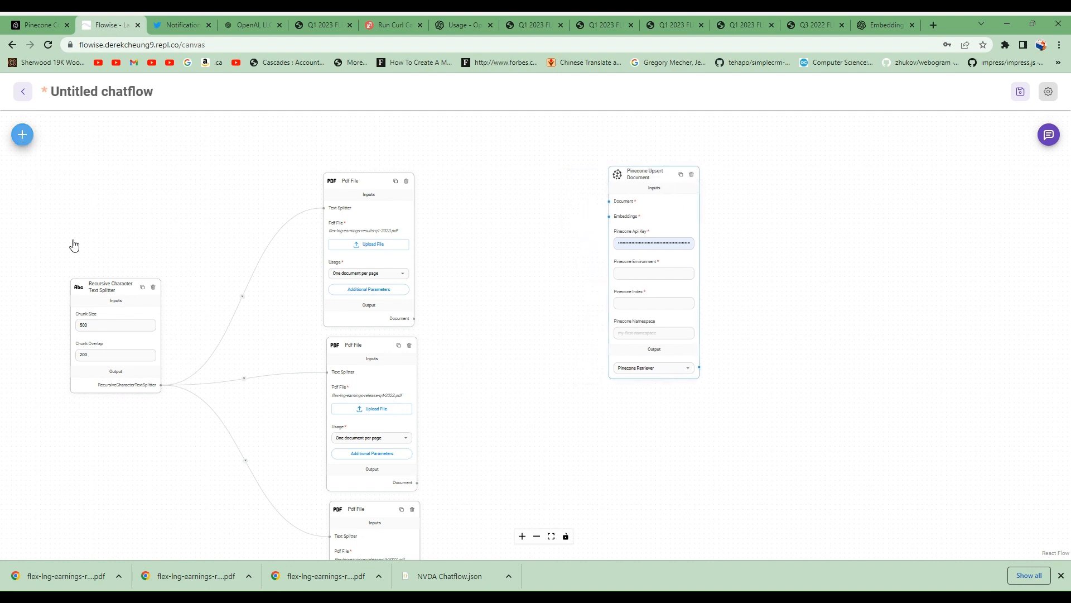
Add an OpenAI Embeddings node between the Pdf File nodes and the Pinecone Upsert Document node.
click(23, 135)
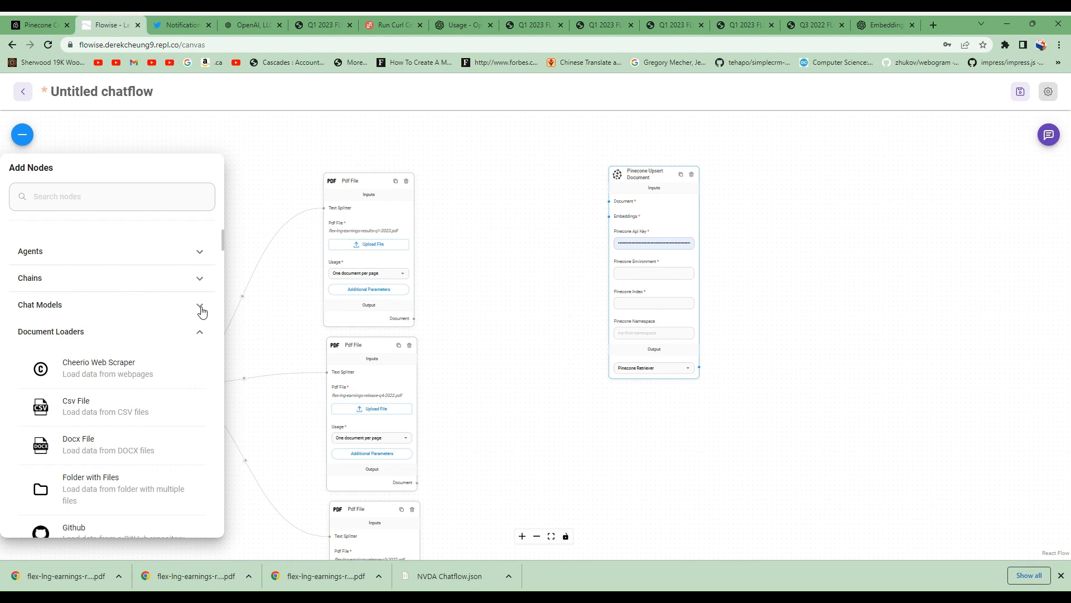
click(139, 200)
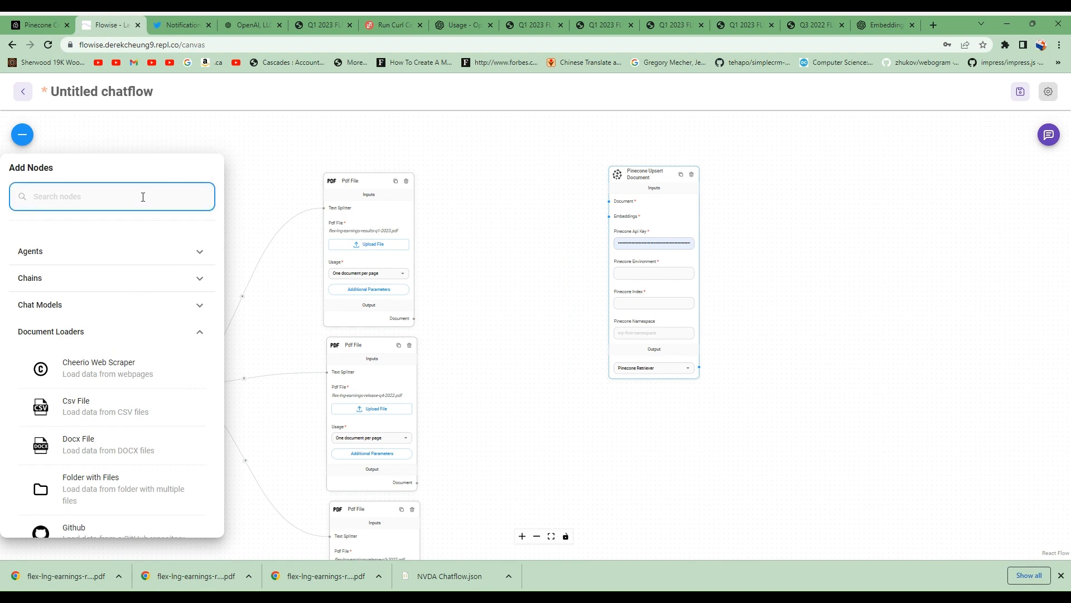
text(em)
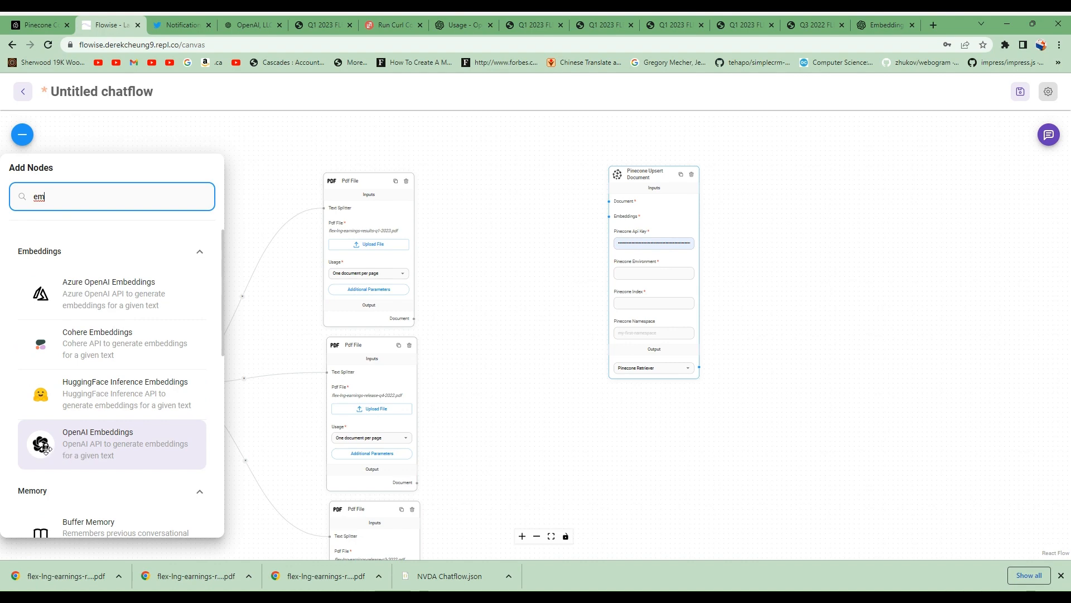
drag(41, 445, 521, 152)
click(545, 253)
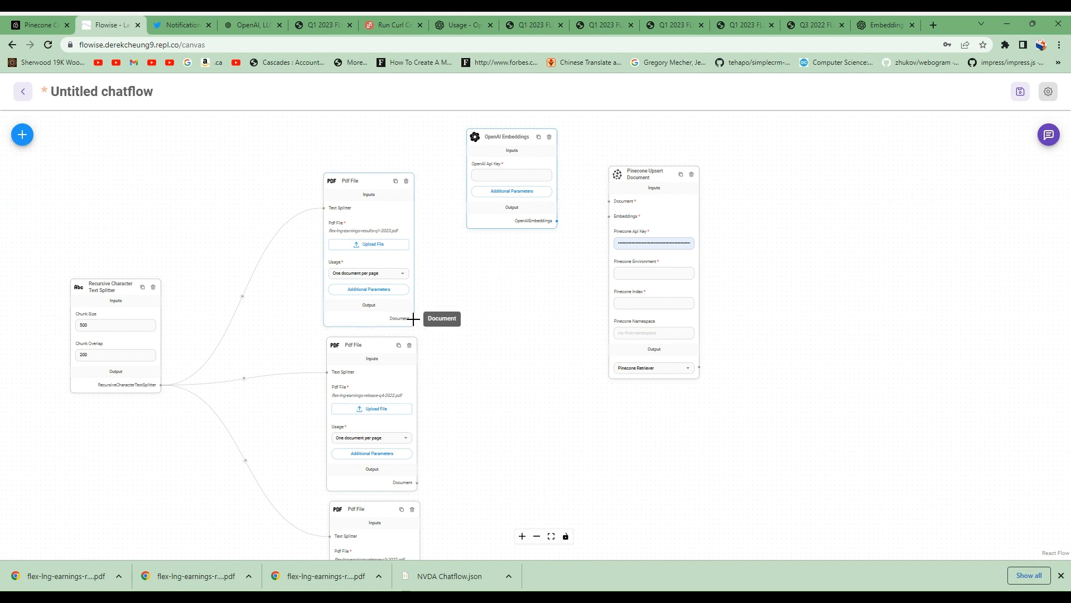
Connect the Document output of all three Pdf File nodes to the Document input of the Pinecone Upsert Document node.
drag(478, 291, 609, 202)
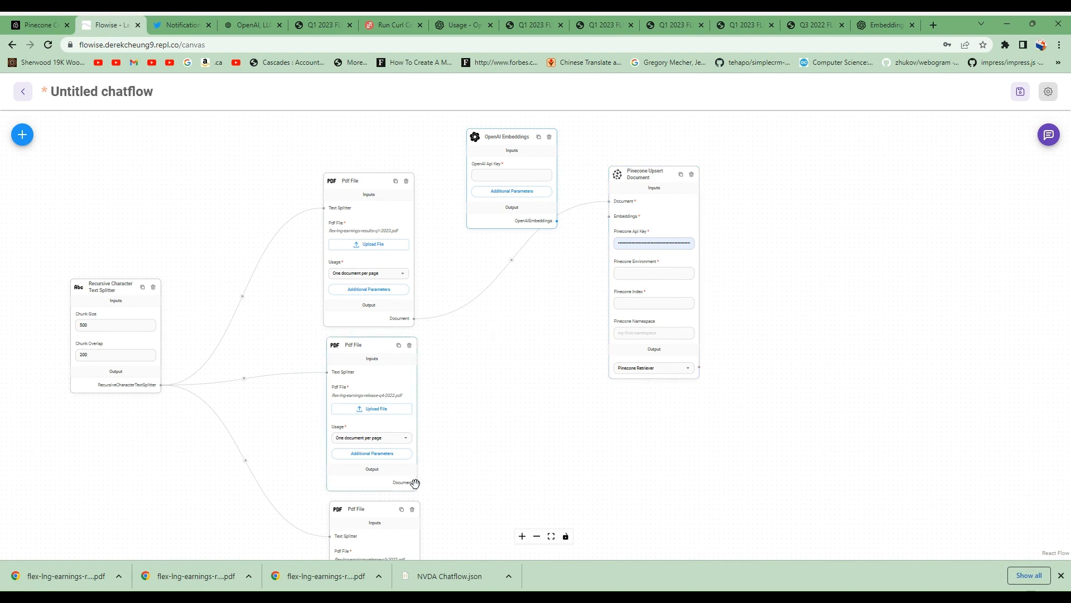
mouse_move(416, 488)
mouse_down()
mouse_move(576, 227)
mouse_move(462, 382)
mouse_move(395, 438)
mouse_move(391, 473)
mouse_move(415, 487)
mouse_up()
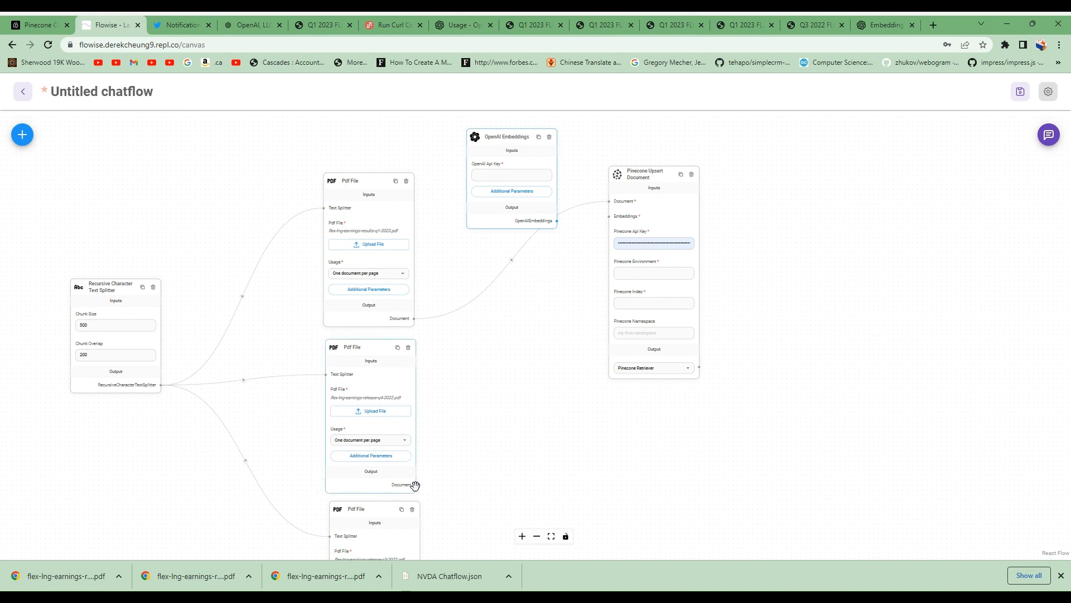
drag(416, 484, 609, 201)
drag(535, 478, 496, 447)
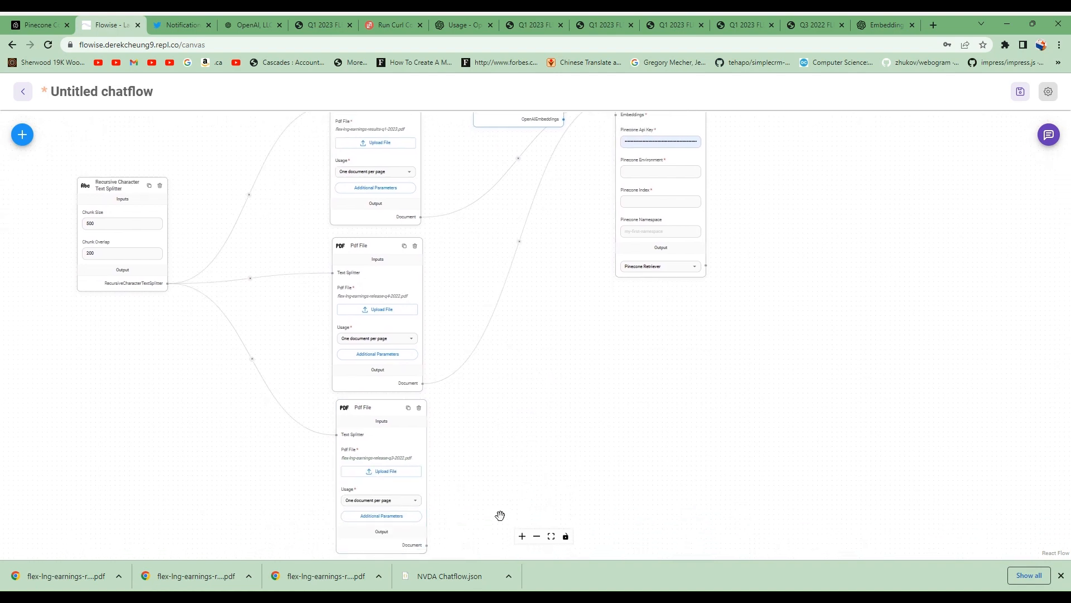
drag(500, 515, 494, 482)
drag(413, 513, 600, 132)
Move the OpenAI Embeddings node slightly up and connect its output to the Embeddings input of the Pinecone Upsert Document node.
drag(761, 267, 745, 363)
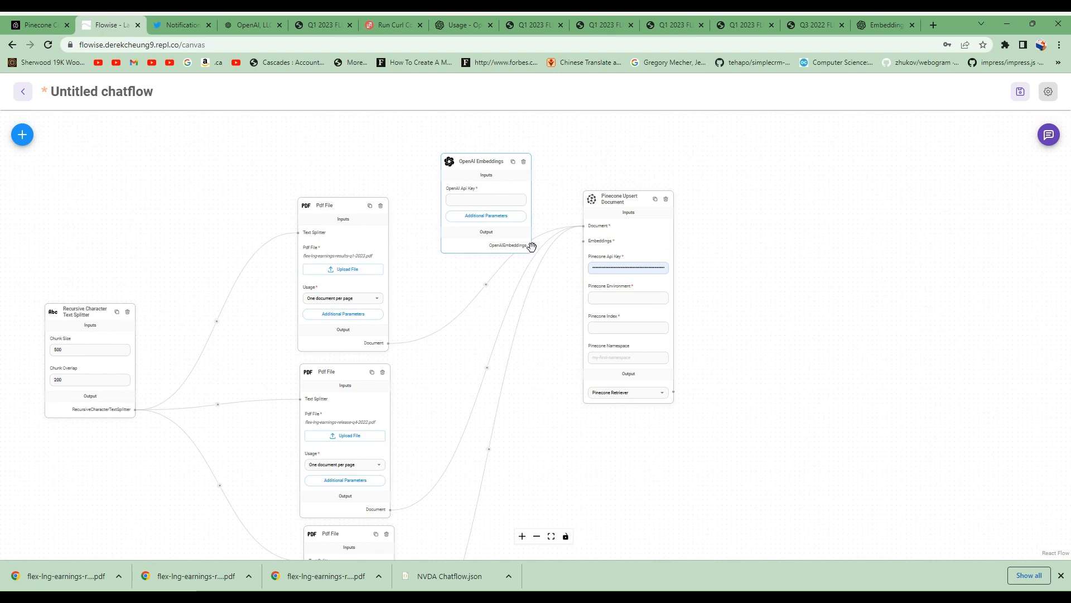
drag(487, 162, 477, 139)
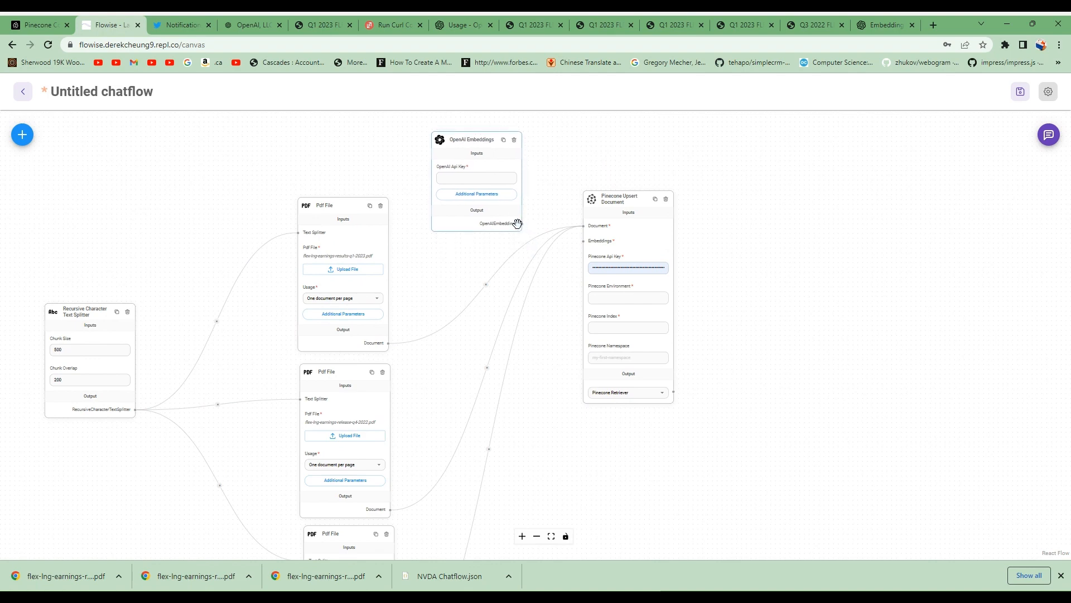
drag(554, 237, 584, 240)
Set the Pinecone environment to us-west4-gcp-free, the index to course and the namespace to flng-ns.
click(630, 299)
text(us-west4-gcp-free)
click(630, 329)
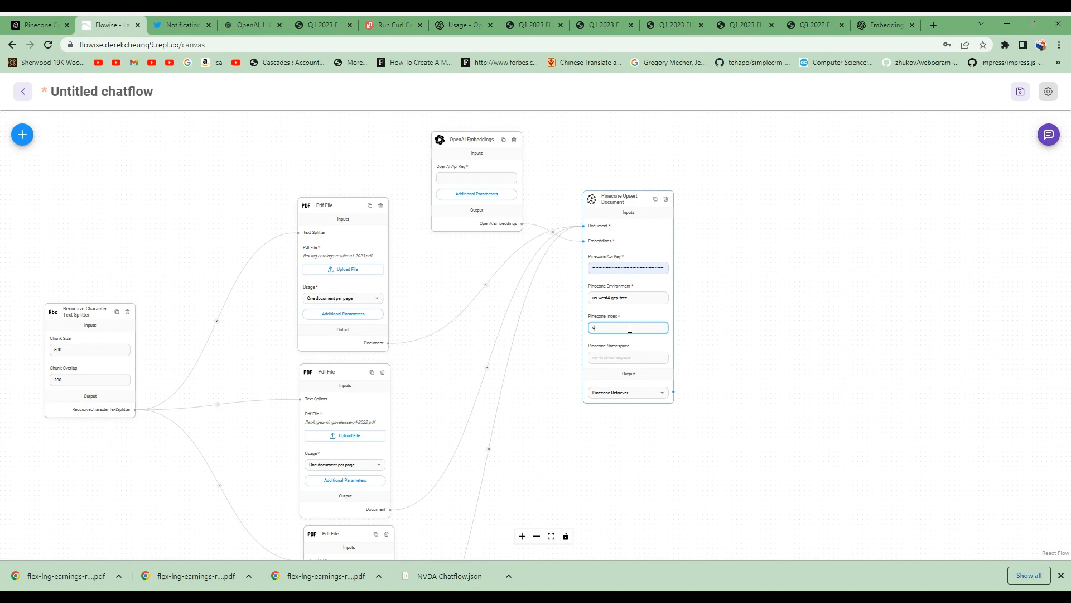
click(642, 358)
text(F)
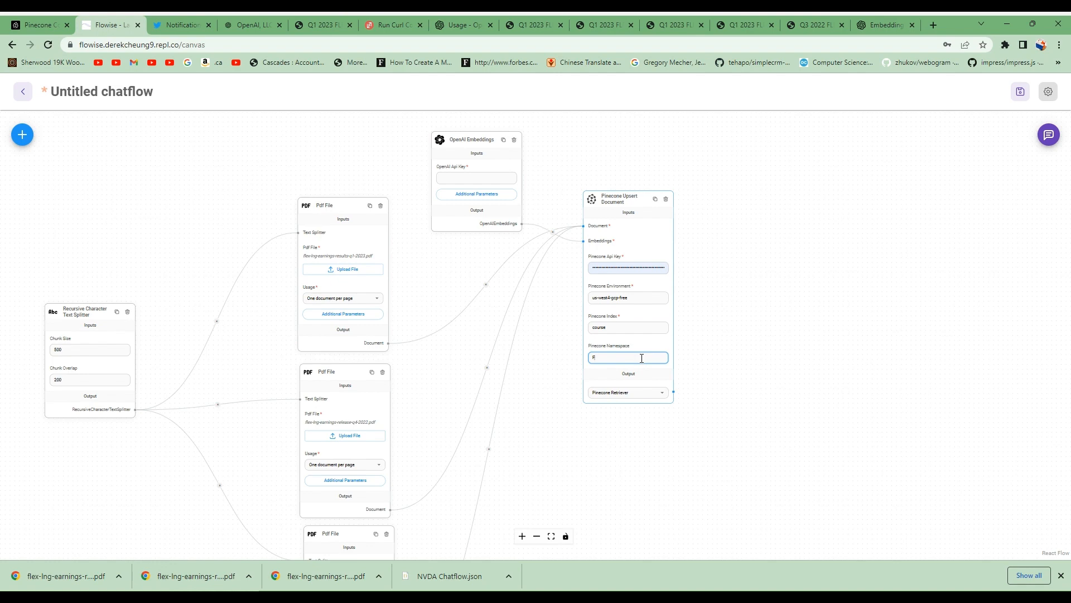
text(lng-ns)
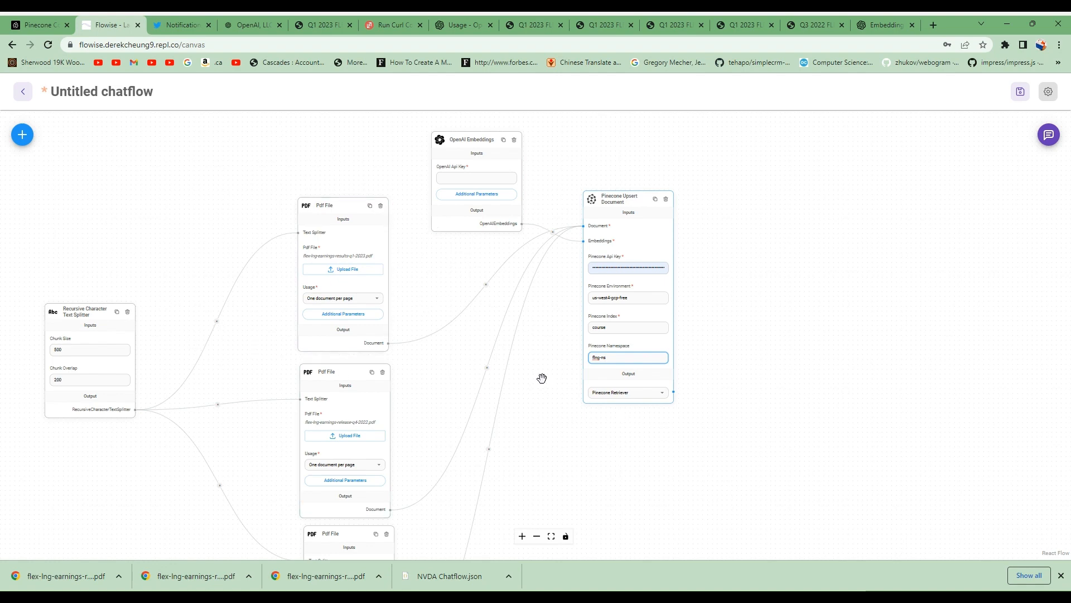
Add a Conversational Retrieval QA Chain node right of the Pinecone node and connect the Pinecone Retriever output to its Vector Store Retriever input.
drag(638, 453, 519, 452)
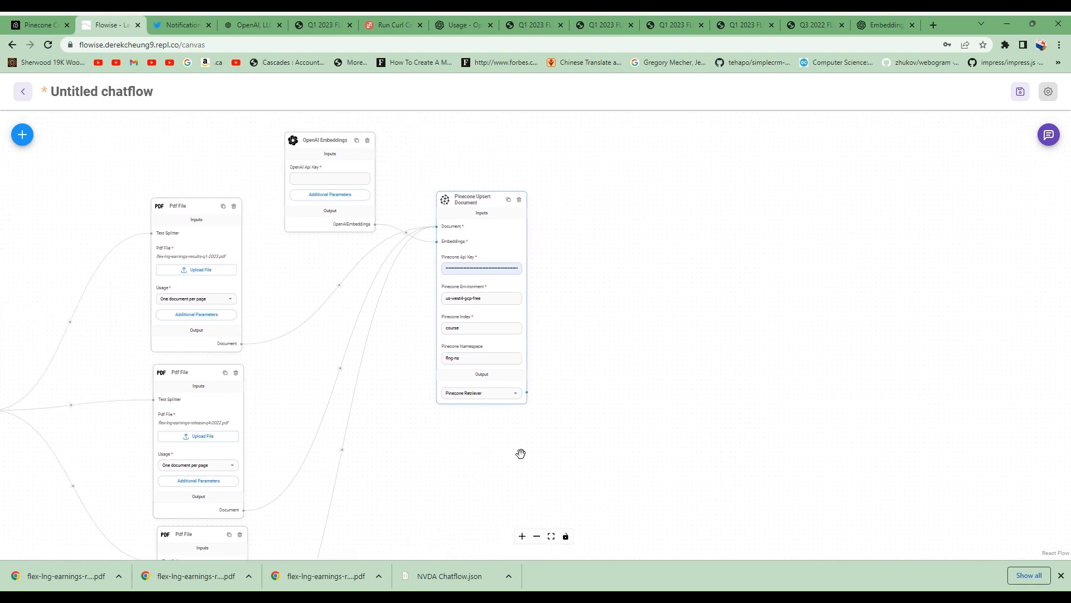
click(27, 138)
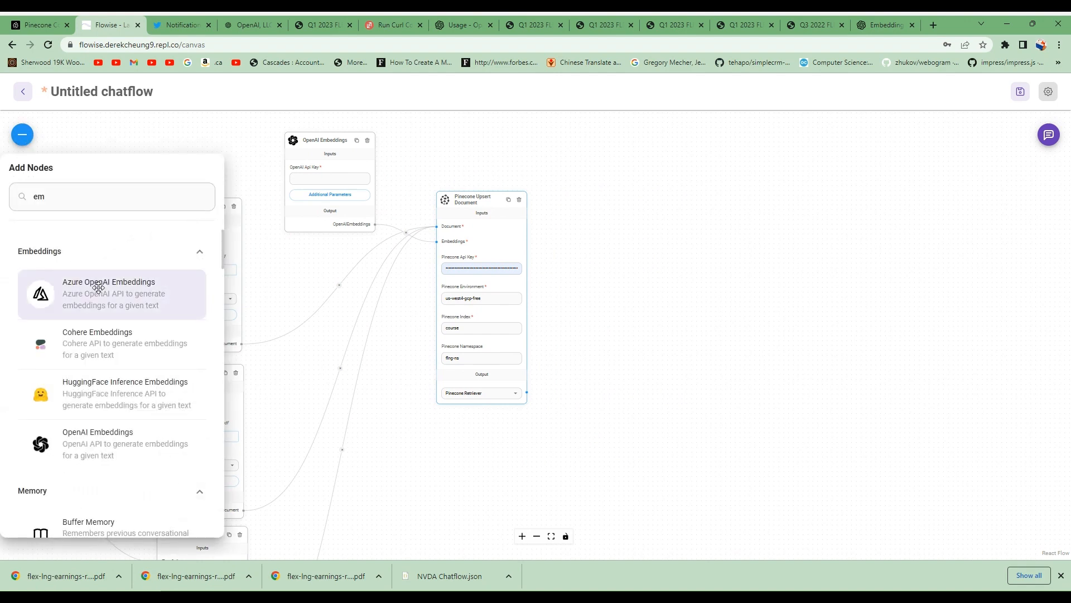
click(54, 194)
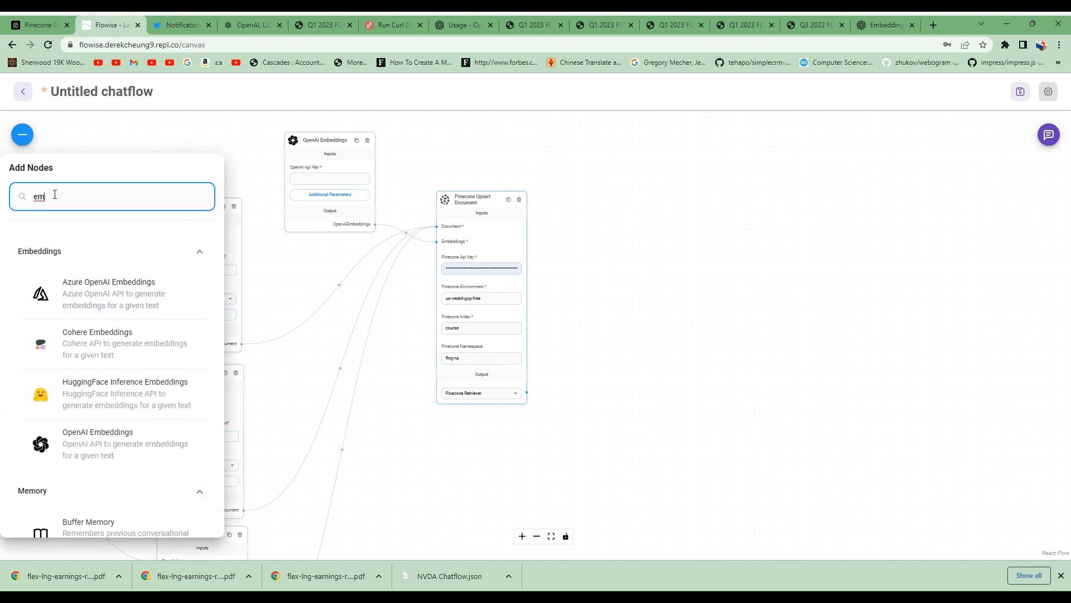
double_click(55, 195)
key(BackSpace)
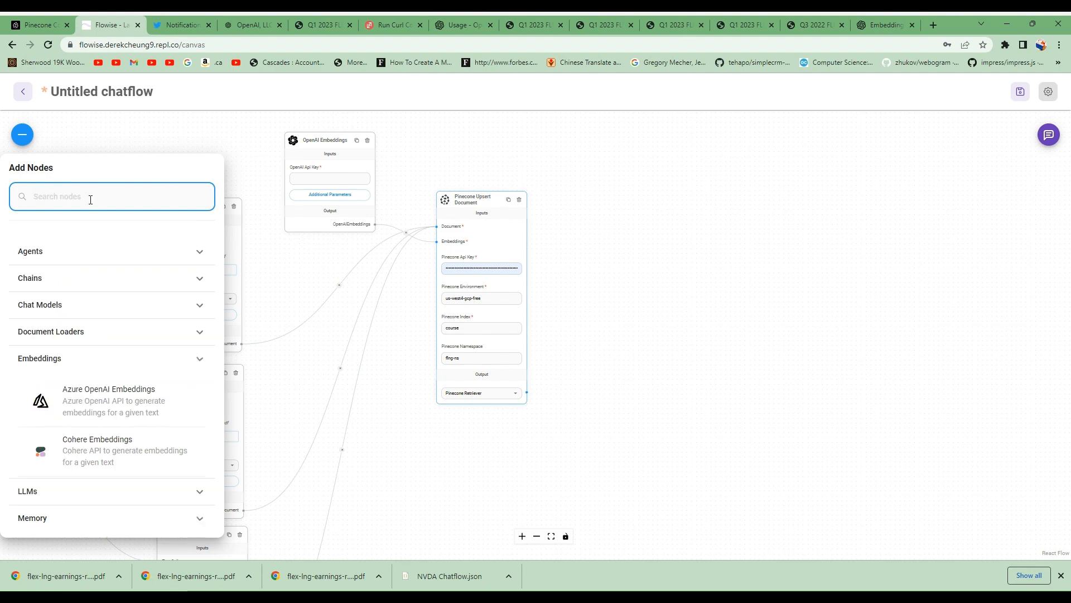
click(199, 279)
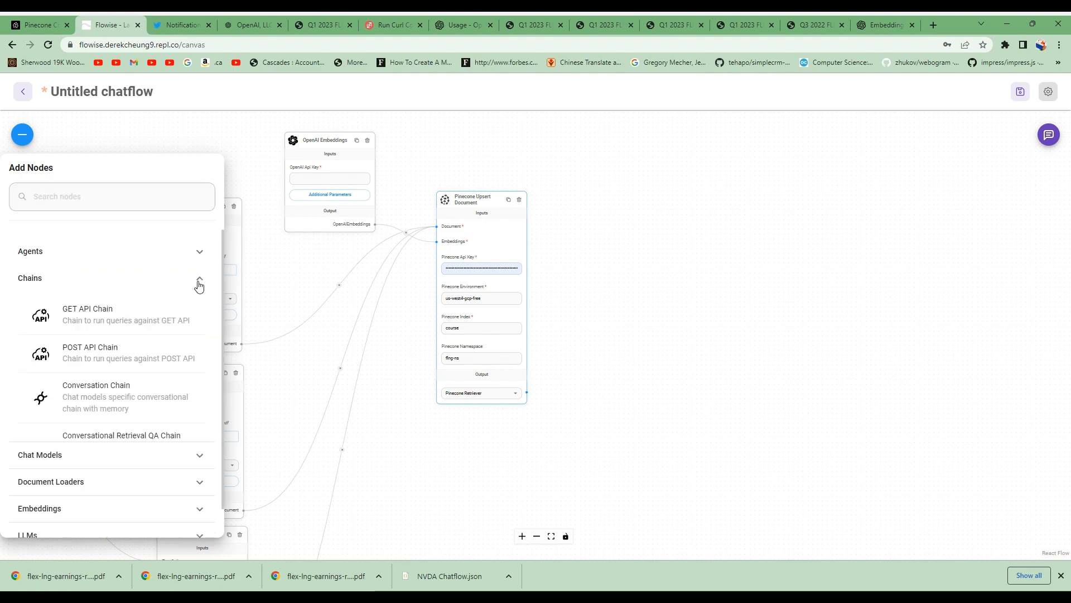
scroll(115, 363, down, 3)
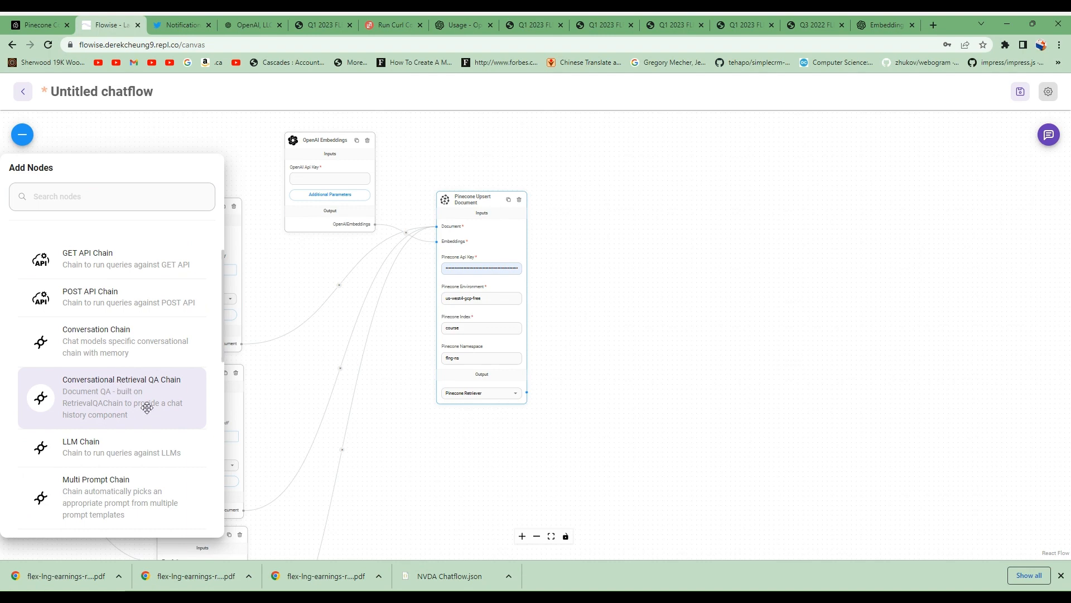
drag(38, 398, 755, 353)
click(605, 325)
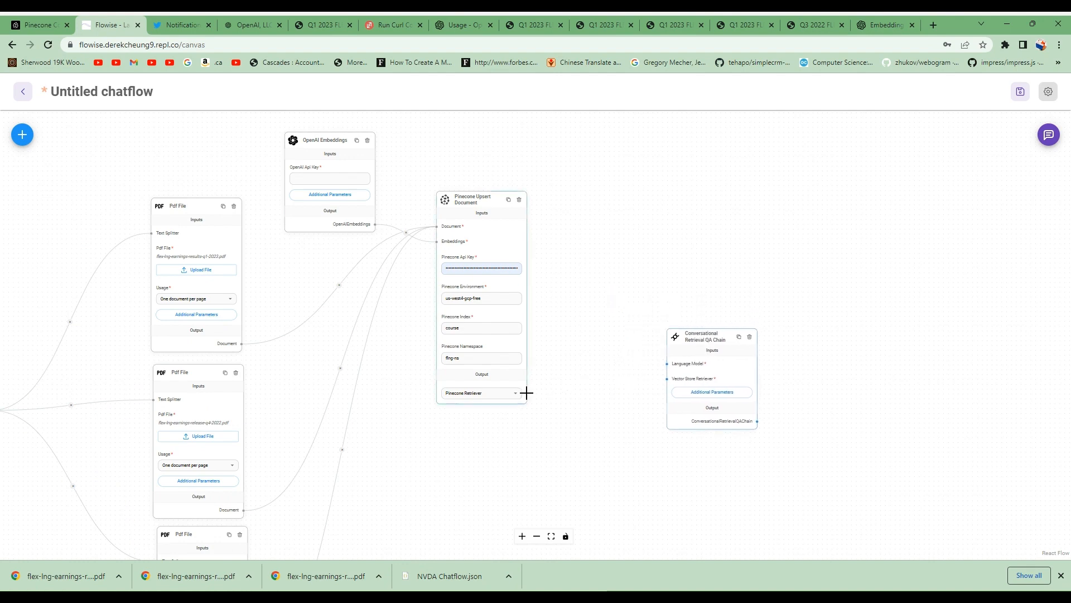
drag(526, 392, 667, 379)
Add a ChatOpenAI chat model node above the Conversational Retrieval QA Chain and connect its output to the chain's Language Model input.
click(23, 136)
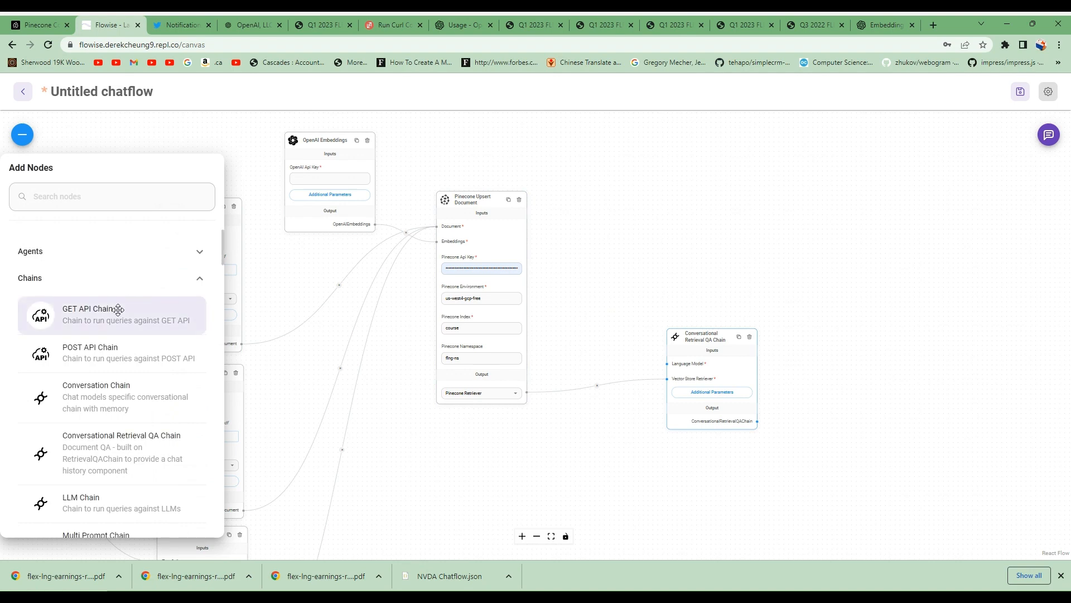
click(201, 282)
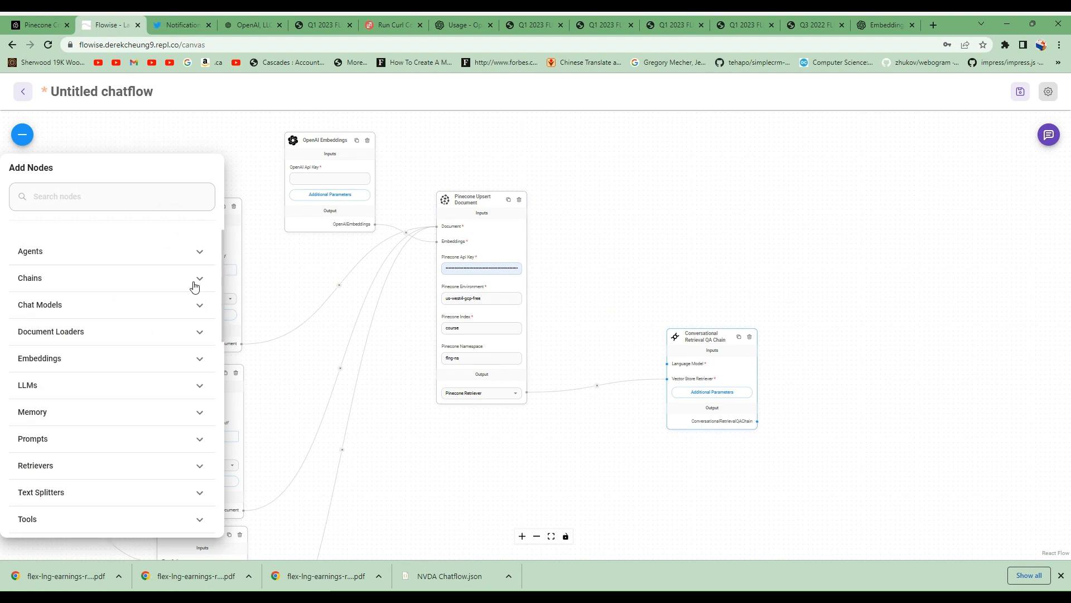
click(202, 307)
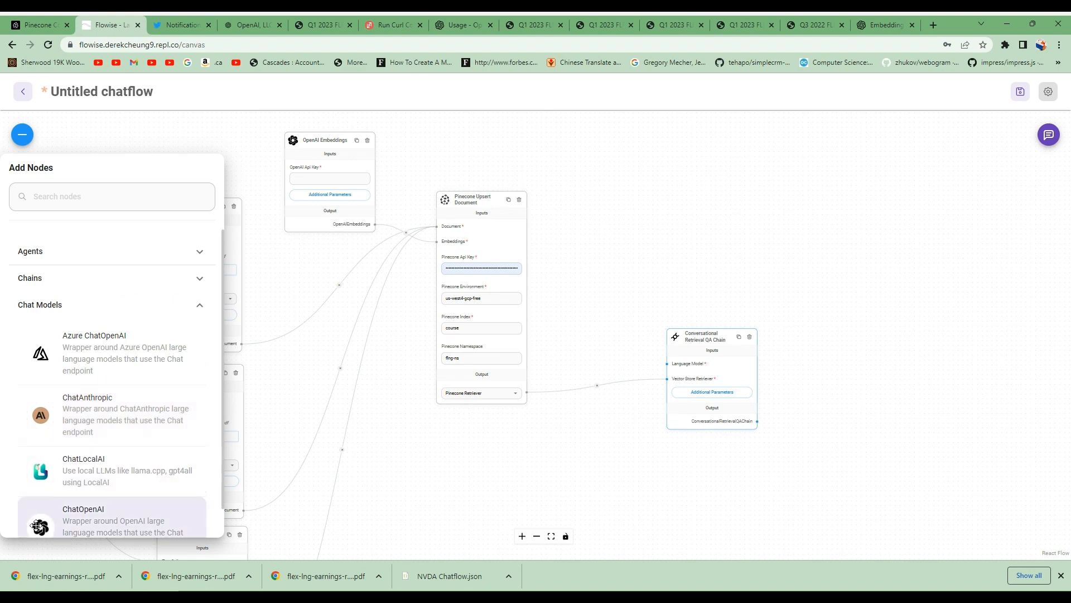
drag(37, 524, 609, 142)
click(674, 234)
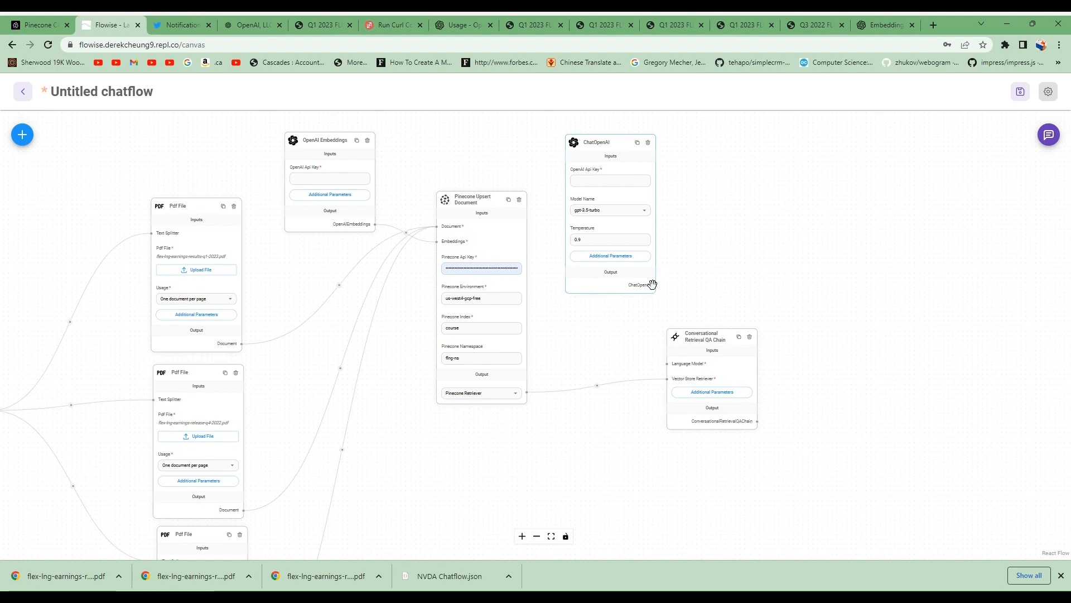
mouse_move(656, 285)
mouse_down()
mouse_move(639, 347)
mouse_move(666, 363)
mouse_up()
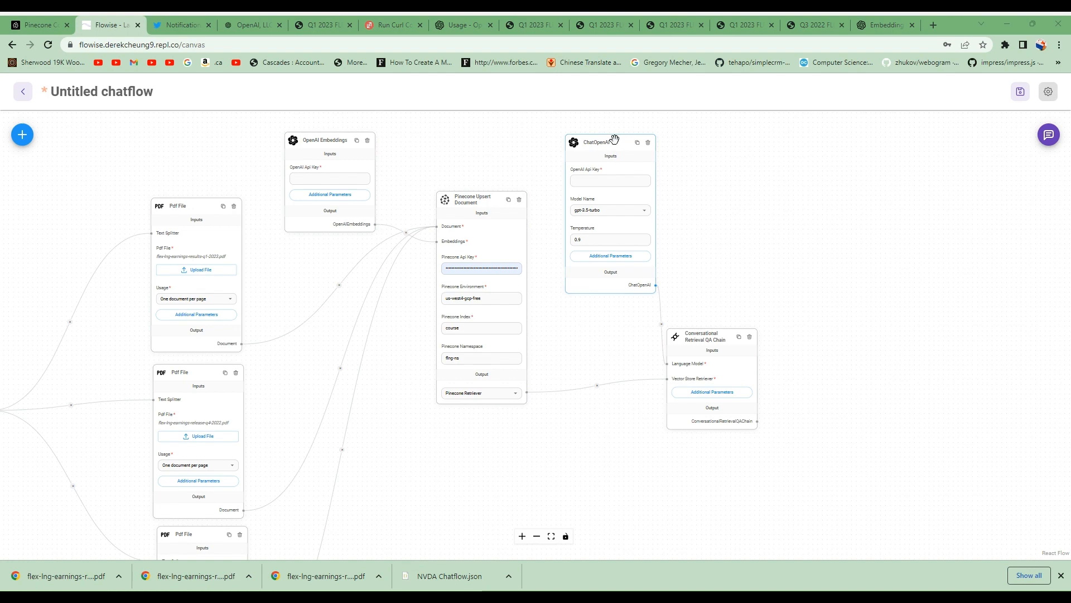
Paste the OpenAI API key into the ChatOpenAI node and the OpenAI Embeddings node.
click(612, 181)
key(ctrl+v)
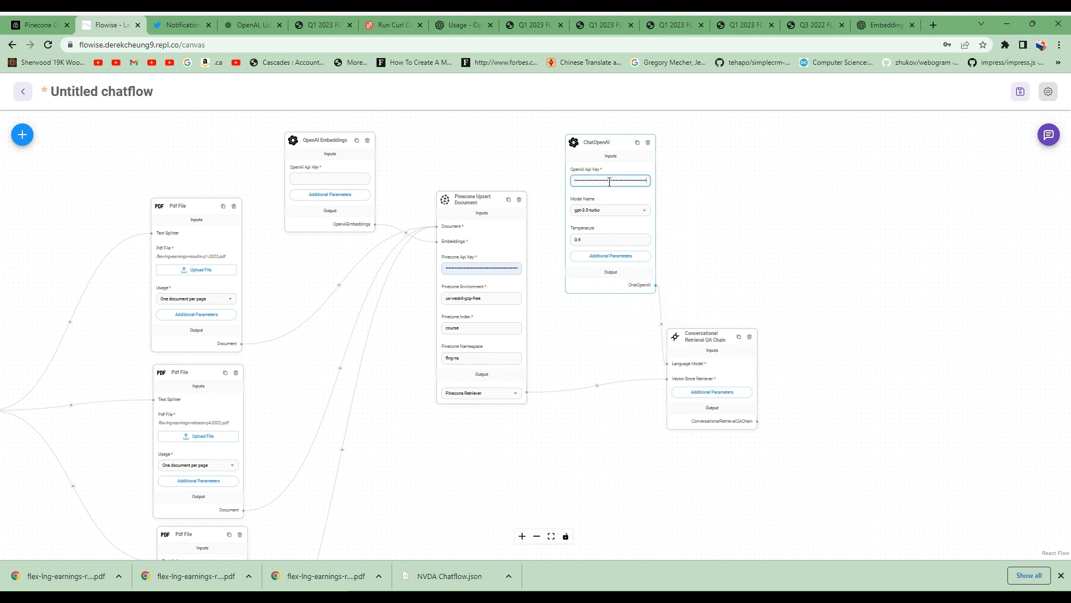
click(347, 178)
key(ctrl+v)
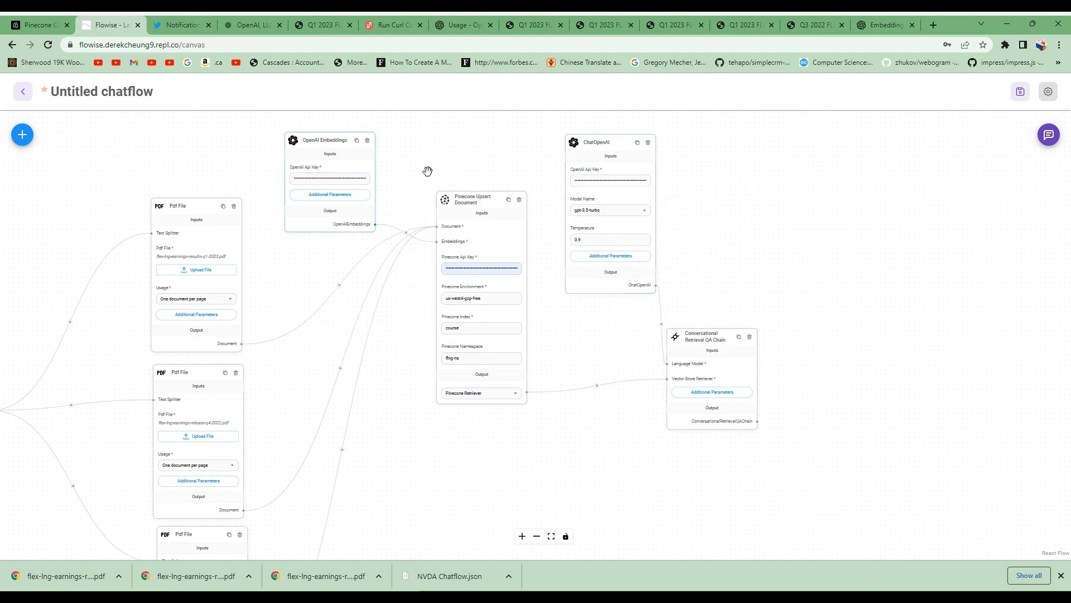
Save the chatflow under the name "FLNG results".
drag(836, 331, 948, 317)
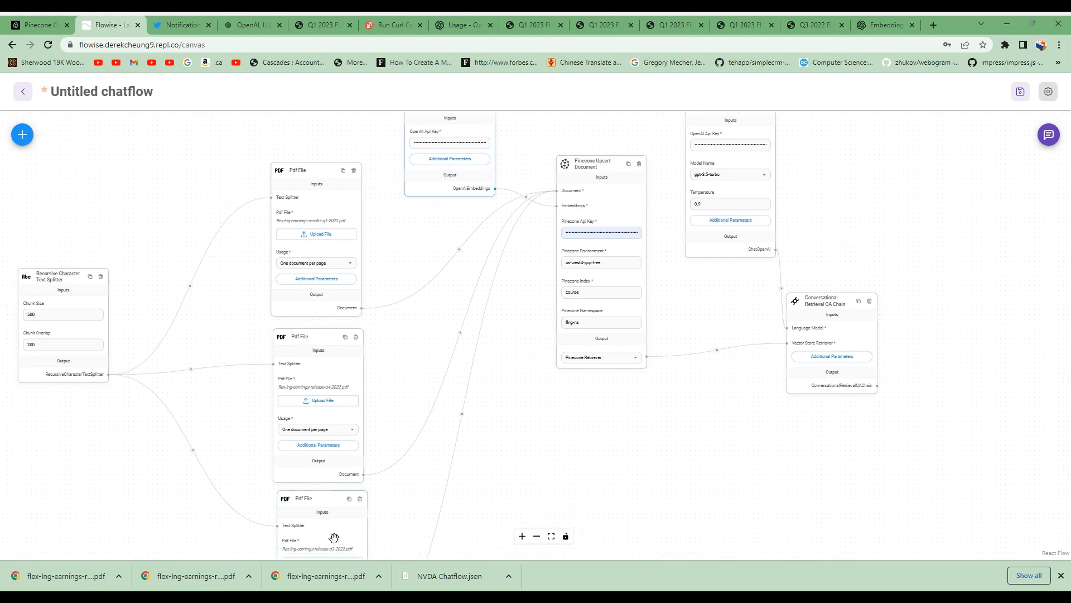
drag(481, 435, 434, 460)
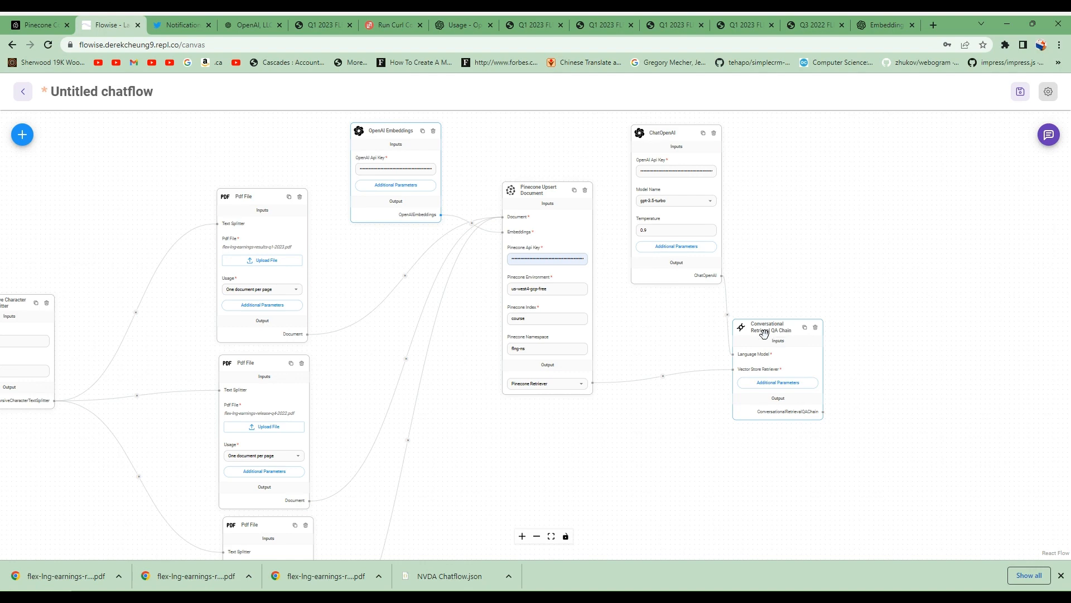
click(1020, 91)
click(491, 321)
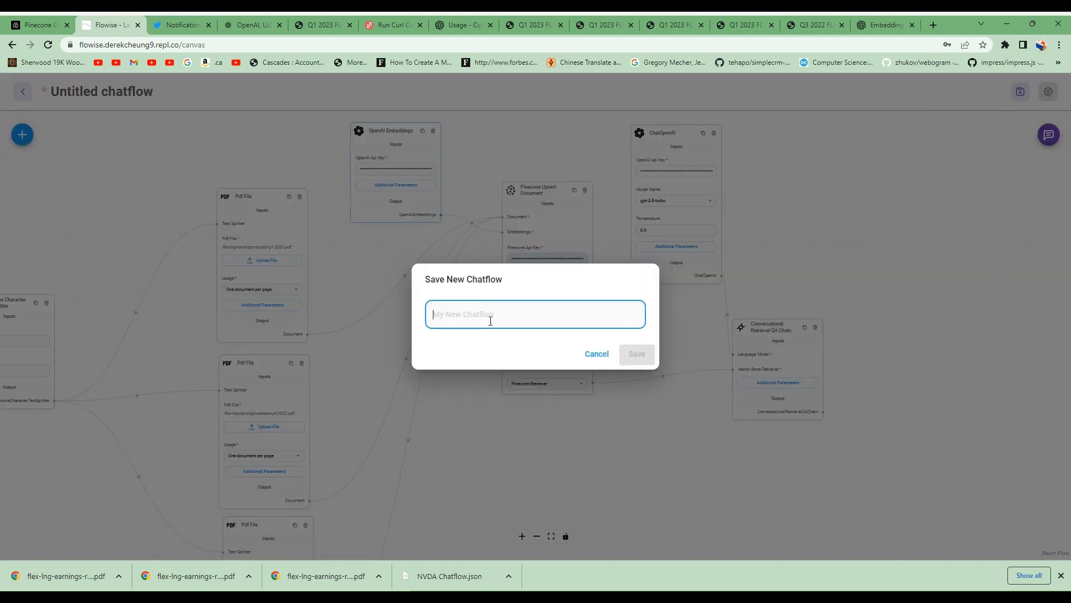
text(F)
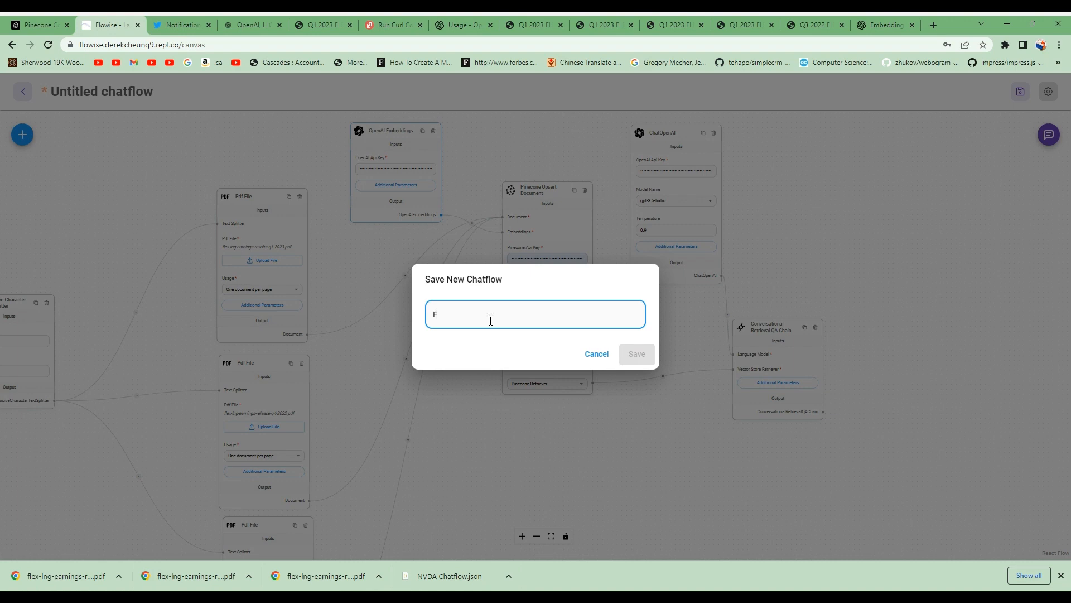
text(LNG r)
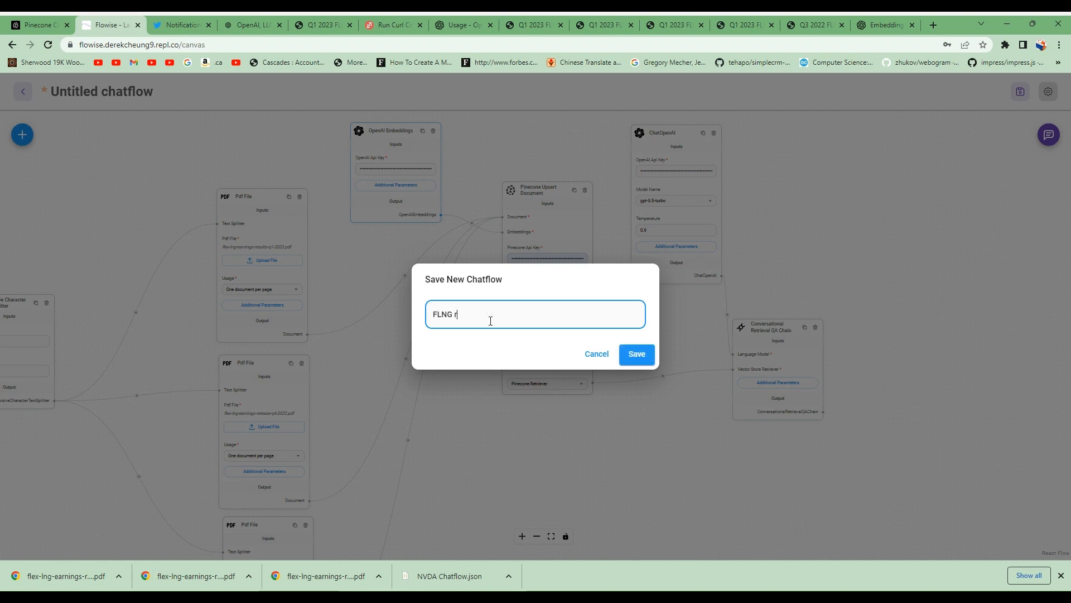
text(esults)
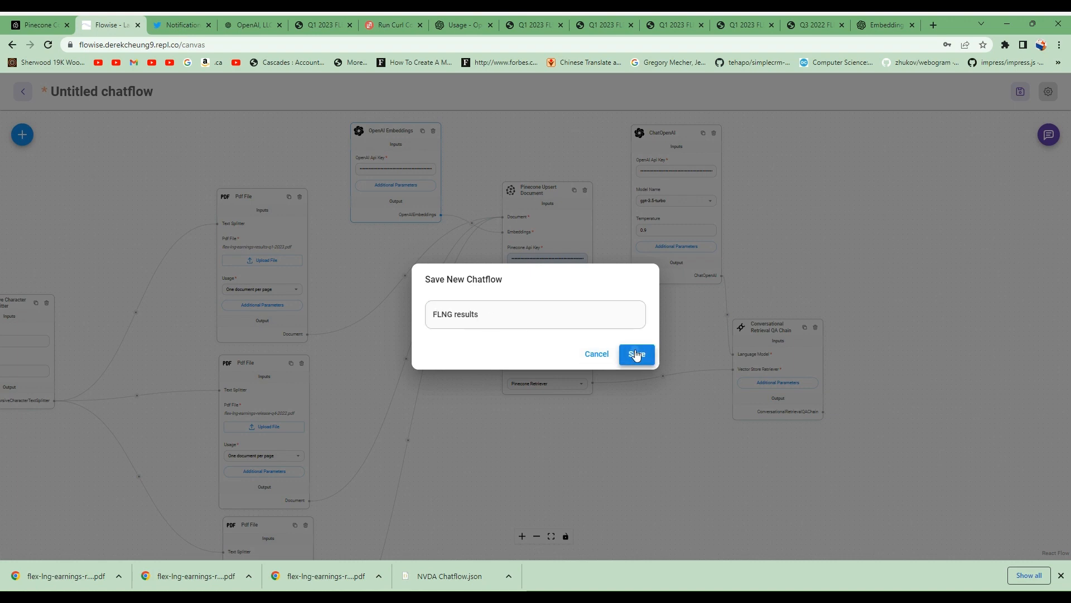
click(635, 355)
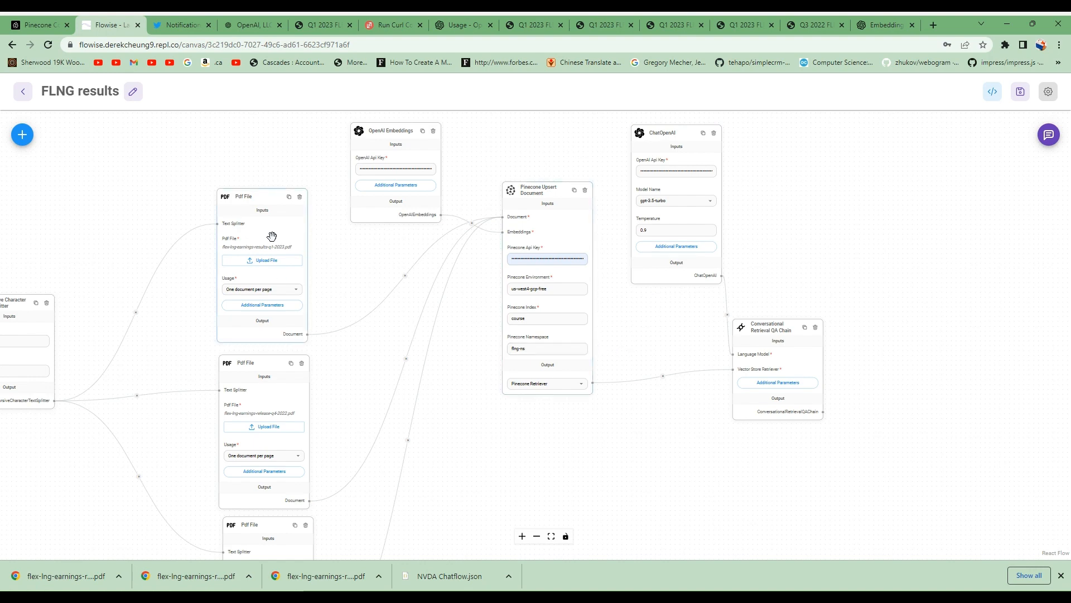
Add a metadata key "year" with the numeric value 2023 to the Q1 2023 Pdf File node.
click(258, 305)
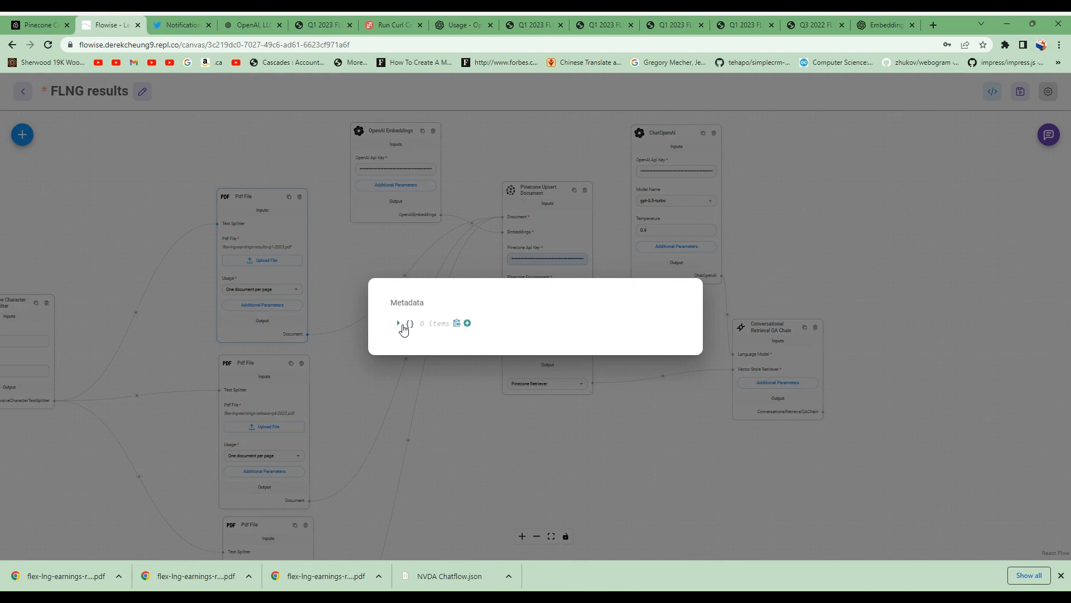
click(467, 324)
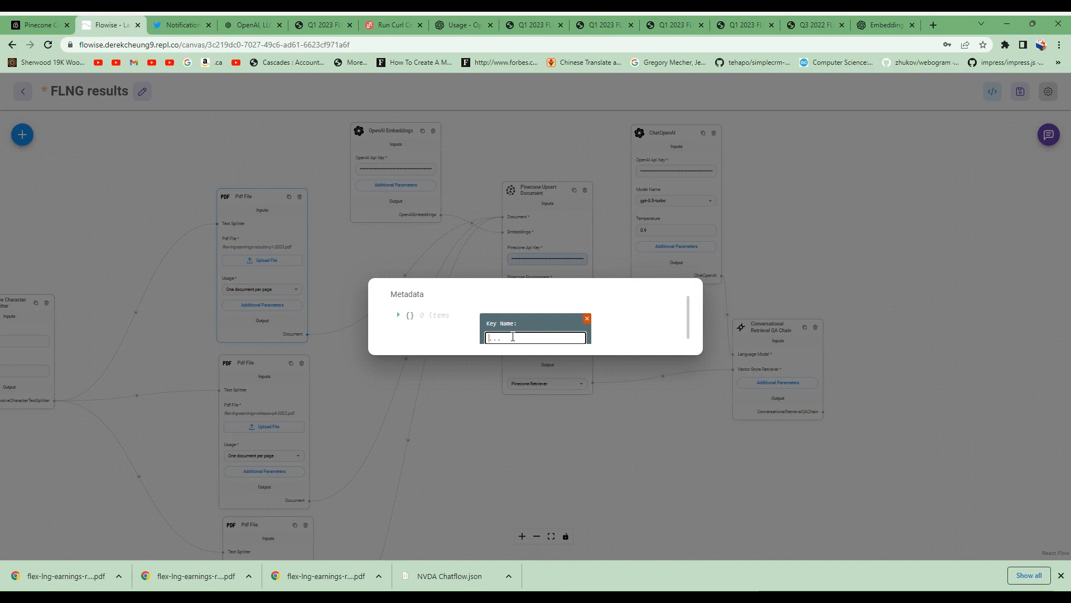
text(year)
click(580, 338)
mouse_move(462, 330)
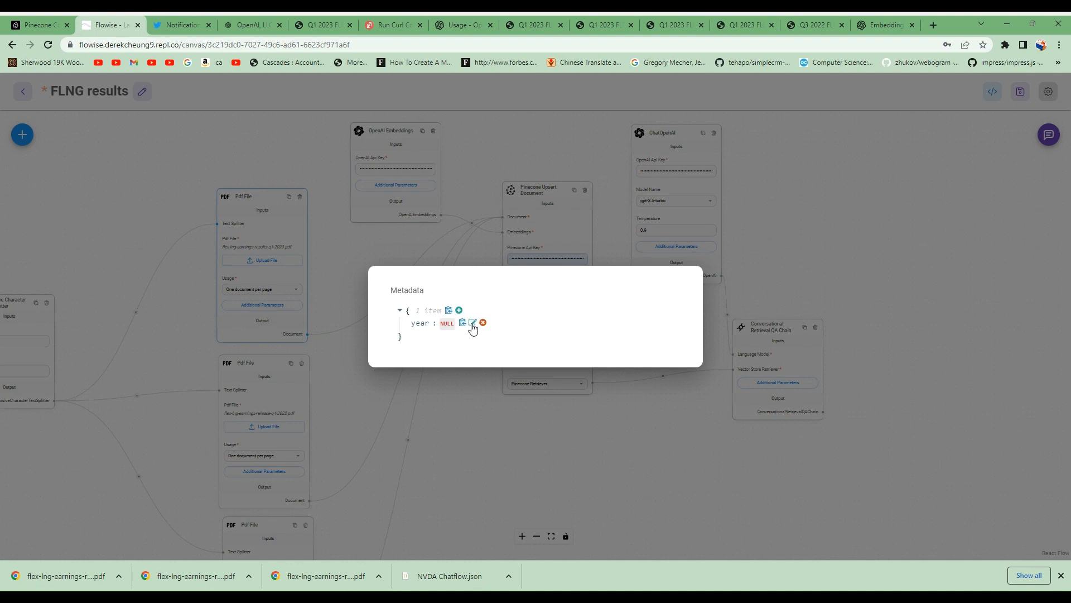
click(473, 323)
drag(487, 321, 426, 322)
text(2023)
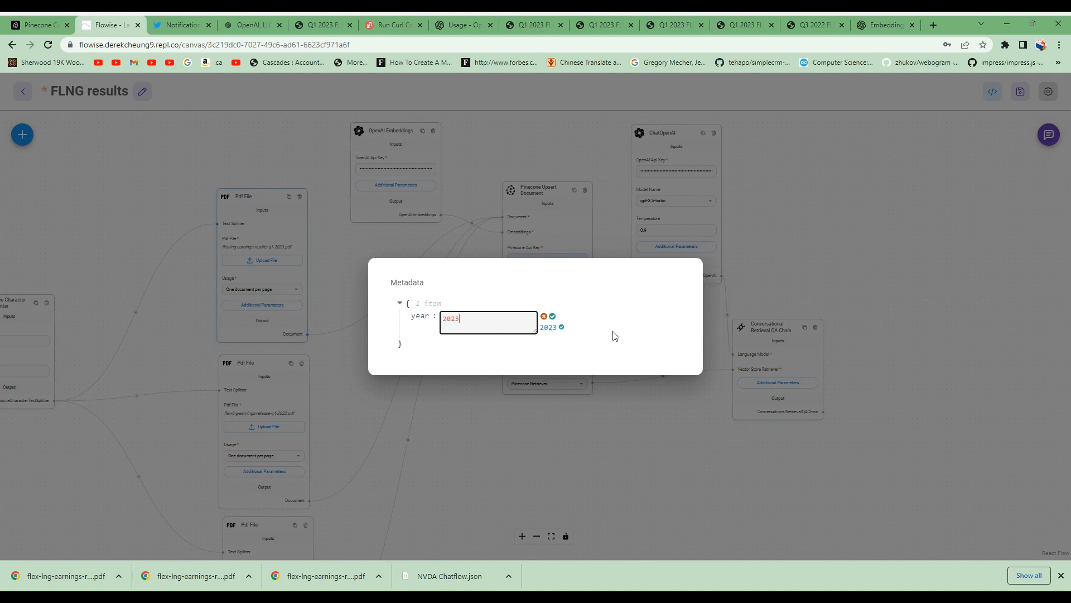
click(562, 328)
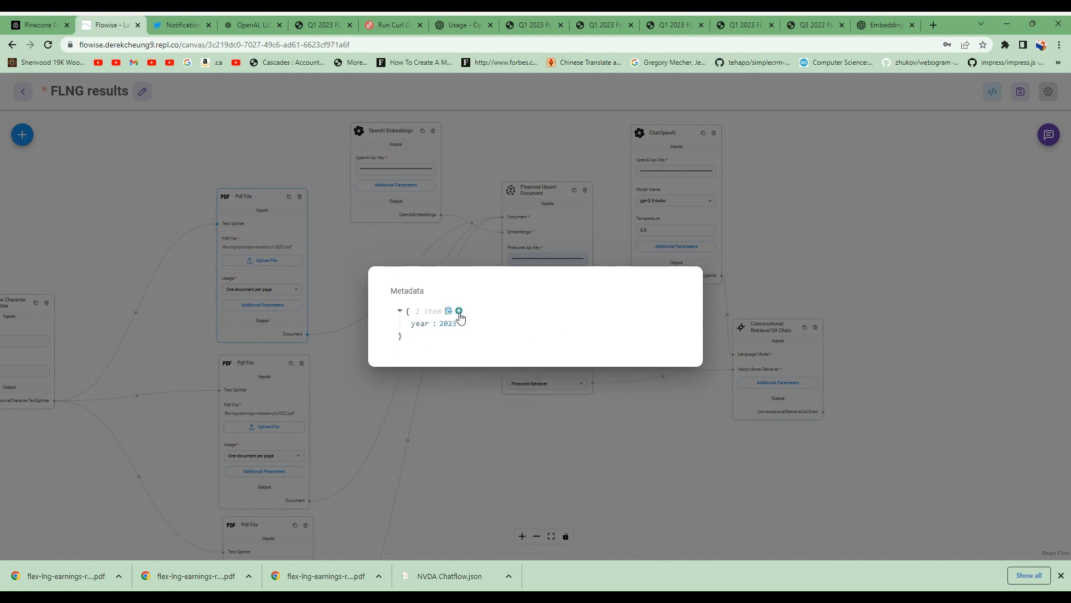
Add a metadata key "quarter" with the value "1Q" to the Q1 2023 Pdf File node and check the saved entries.
click(459, 312)
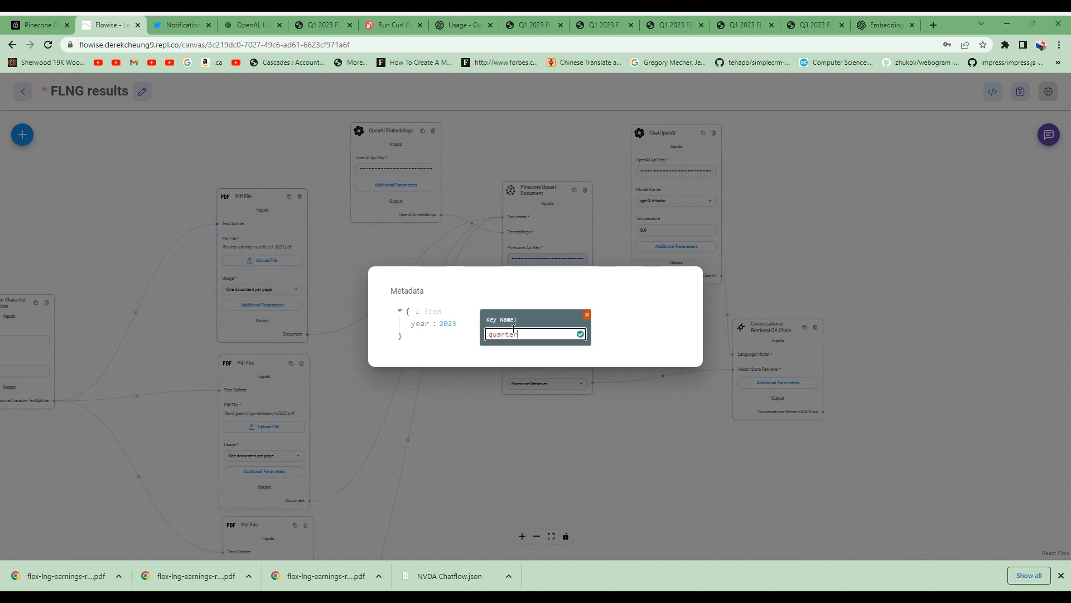
click(580, 333)
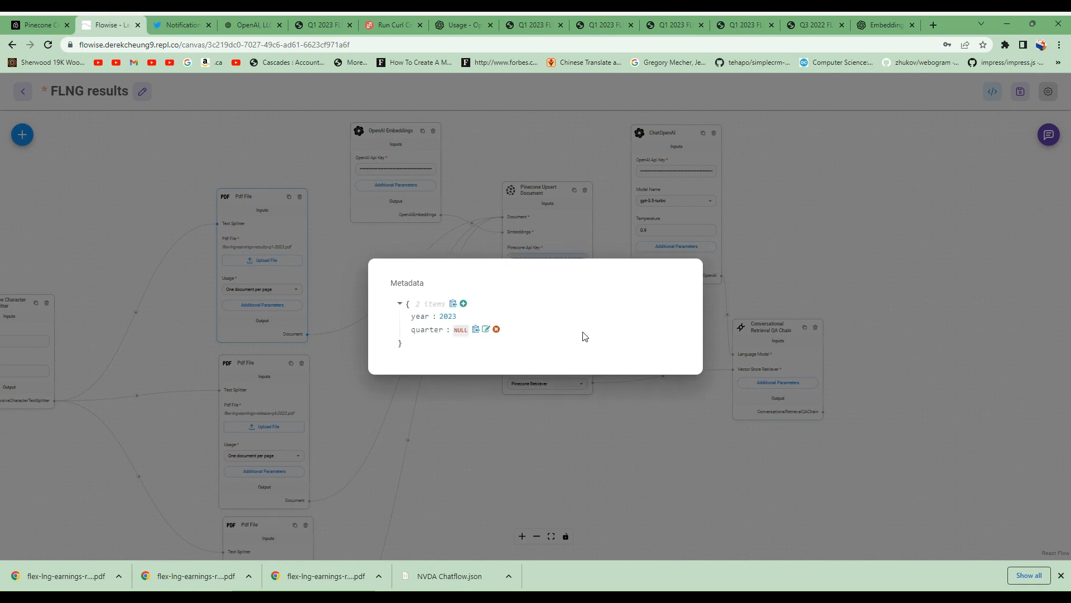
click(486, 329)
double_click(489, 323)
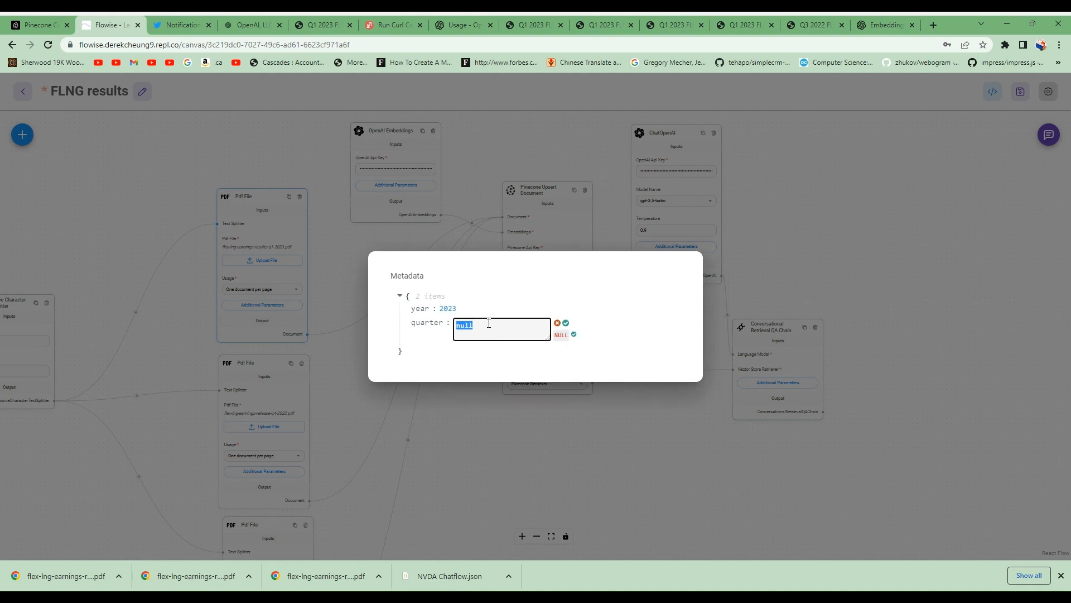
text(1Q)
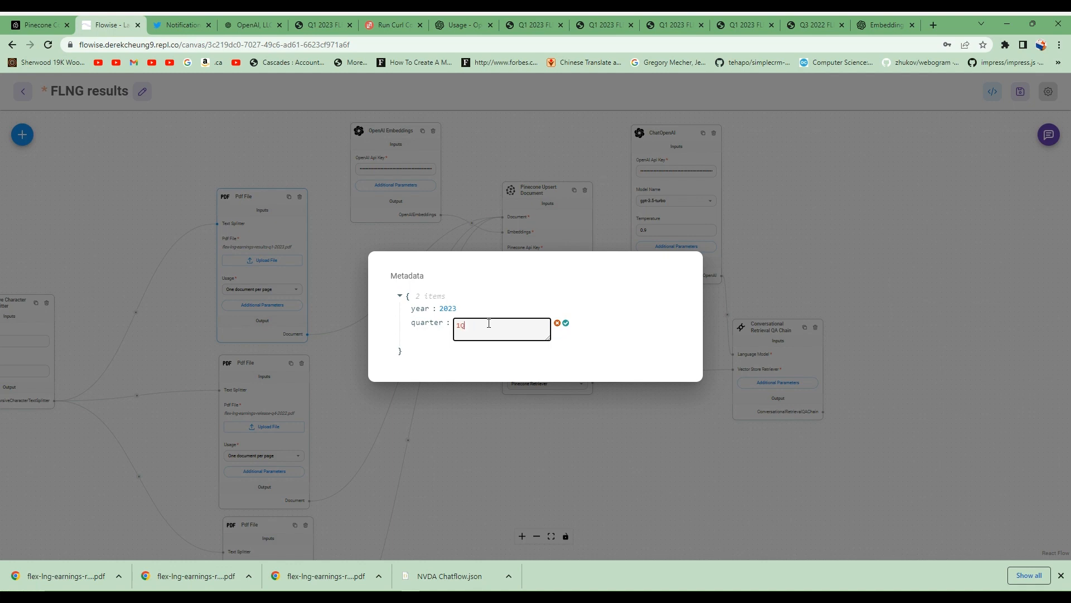
click(565, 323)
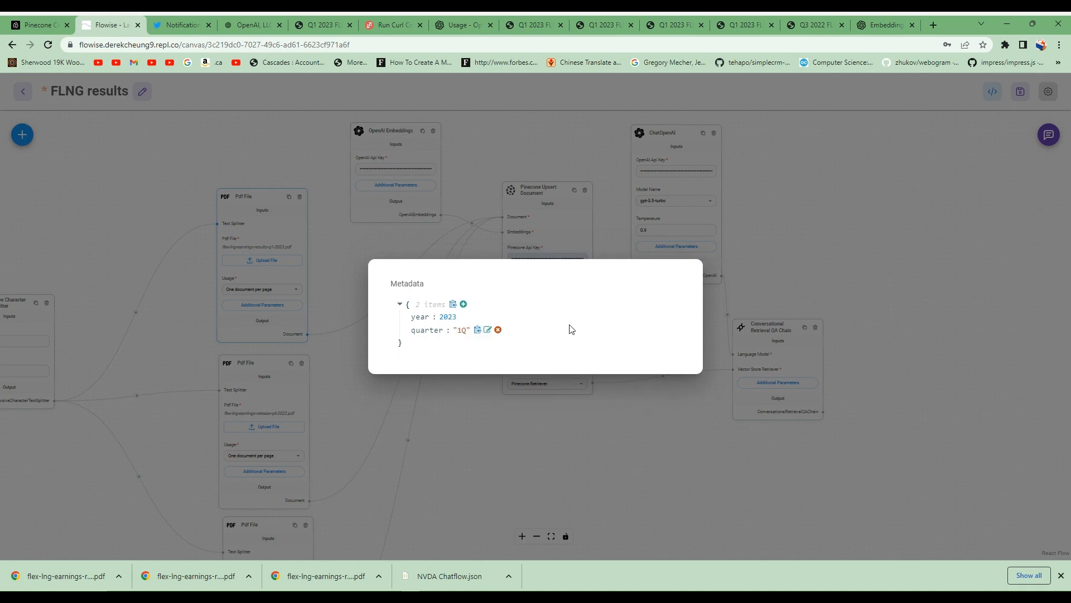
click(532, 416)
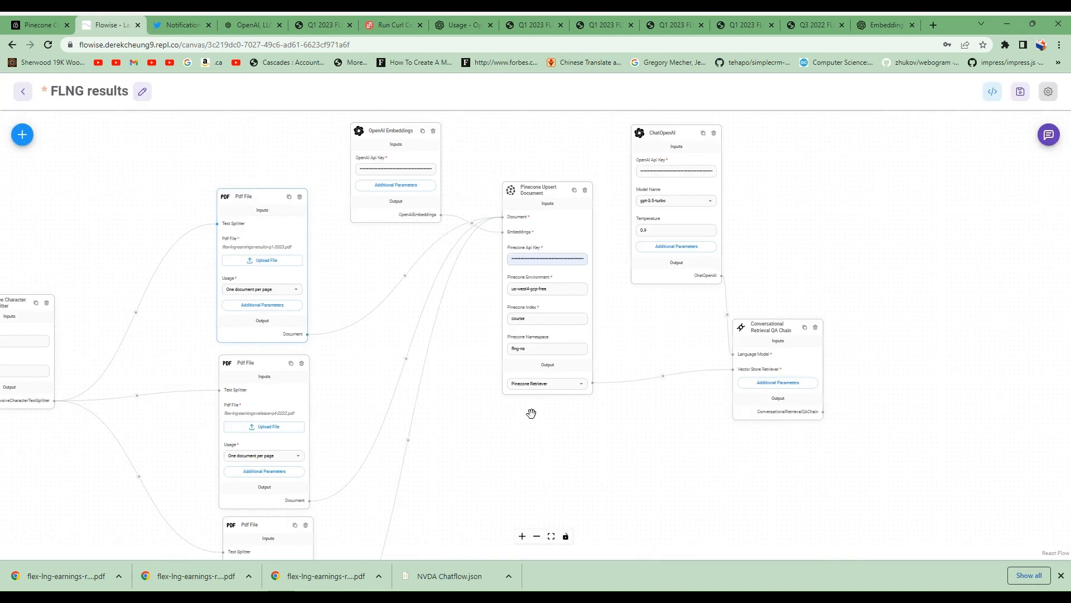
click(284, 307)
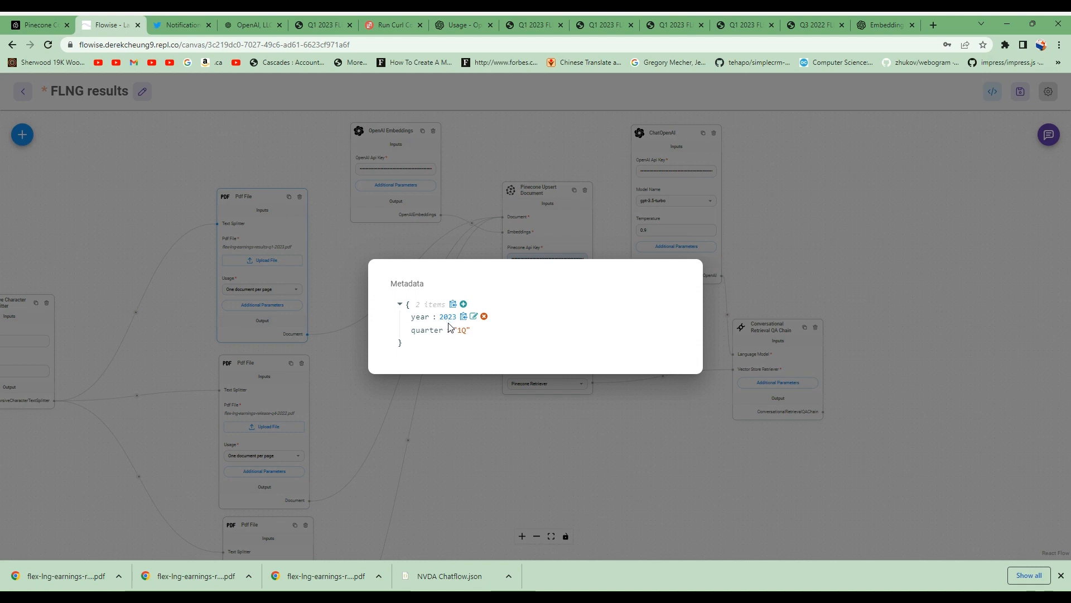
click(374, 403)
Add a metadata key "year" with the numeric value 2022 to the Q4 2022 Pdf File node.
click(292, 473)
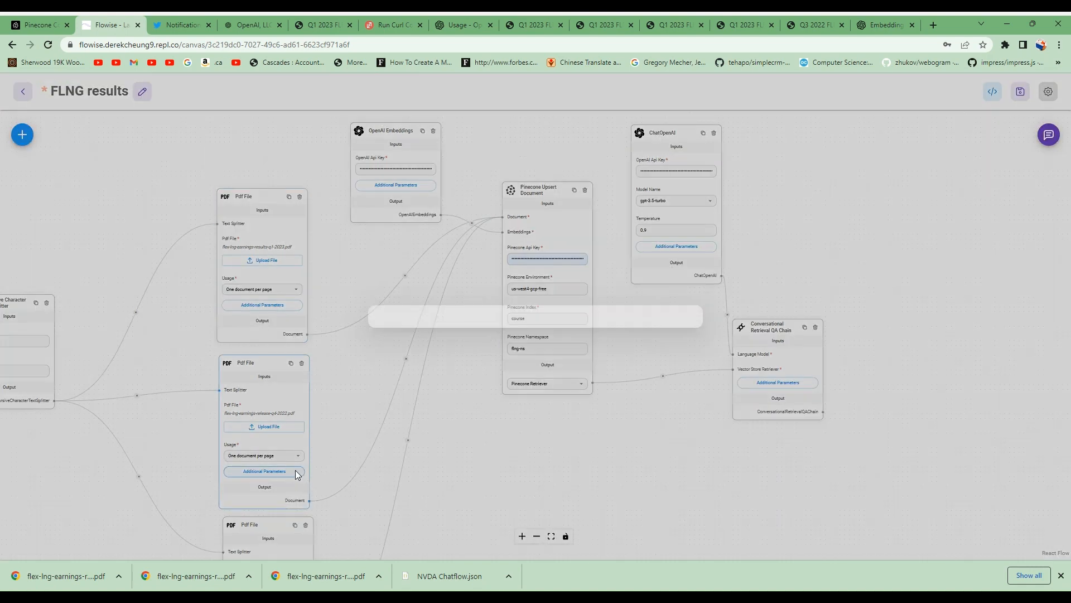
click(467, 324)
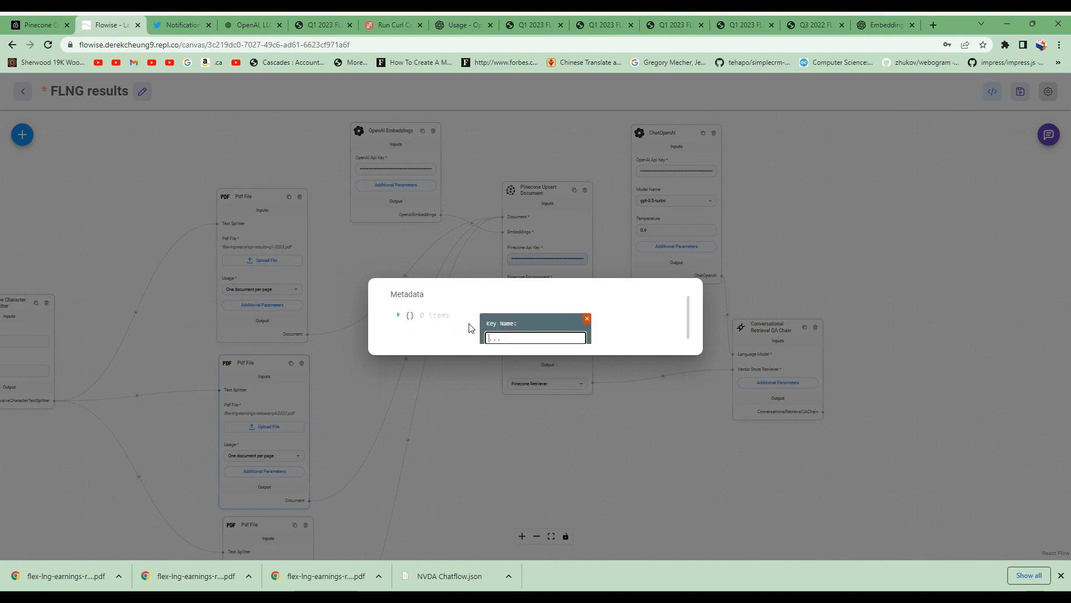
text(year)
click(580, 338)
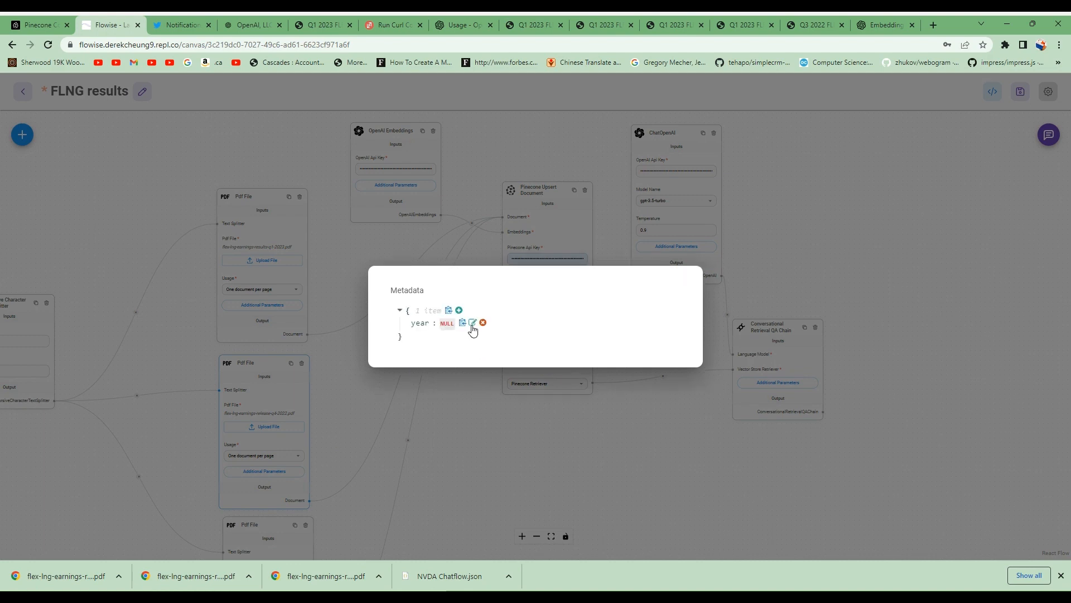
click(472, 325)
click(486, 324)
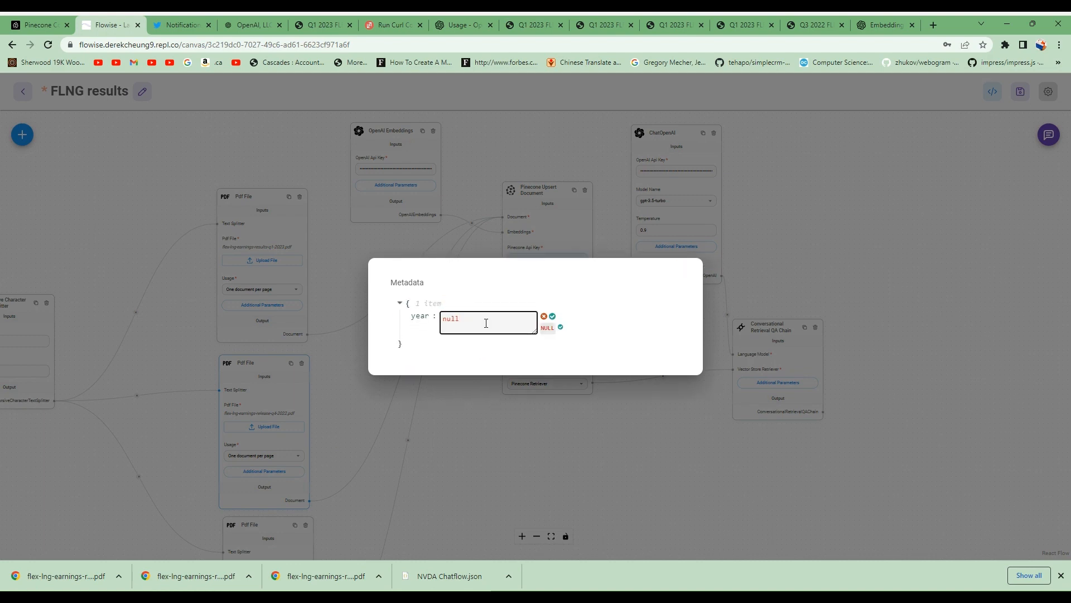
text(2)
key(BackSpace)
key(BackSpace)
key(BackSpace)
text(2022)
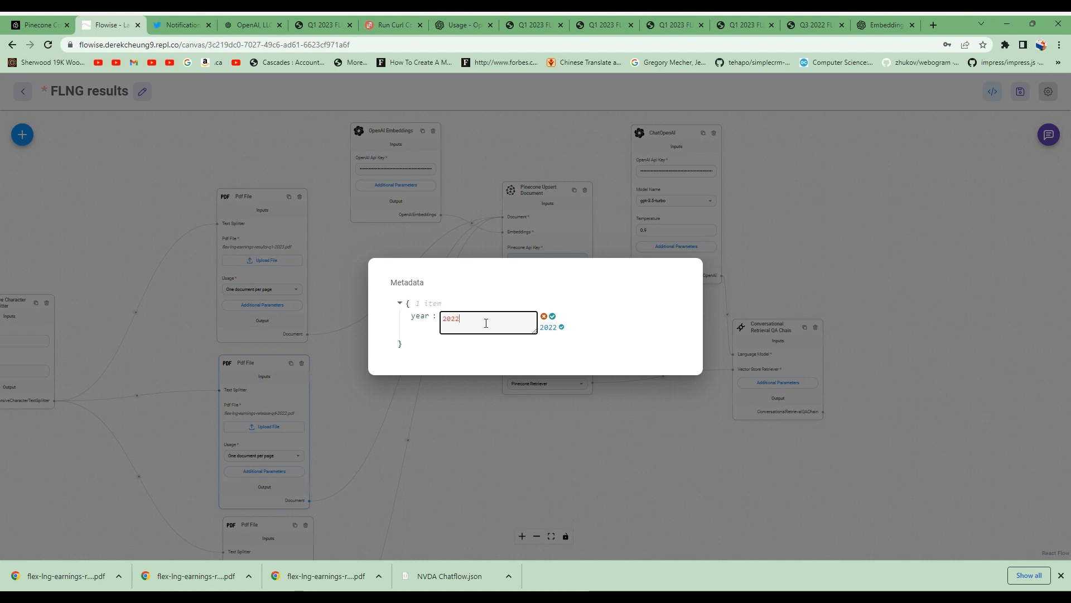
click(561, 327)
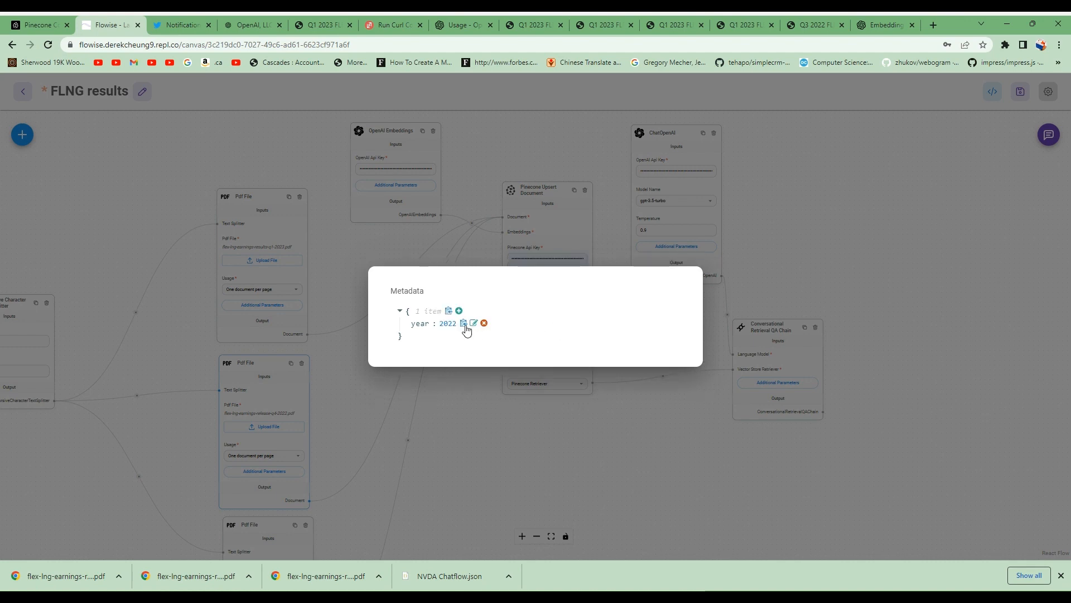
Add a metadata key "quarter" with the value "4Q" to the Q4 2022 Pdf File node and store its year as the string "2022".
click(473, 325)
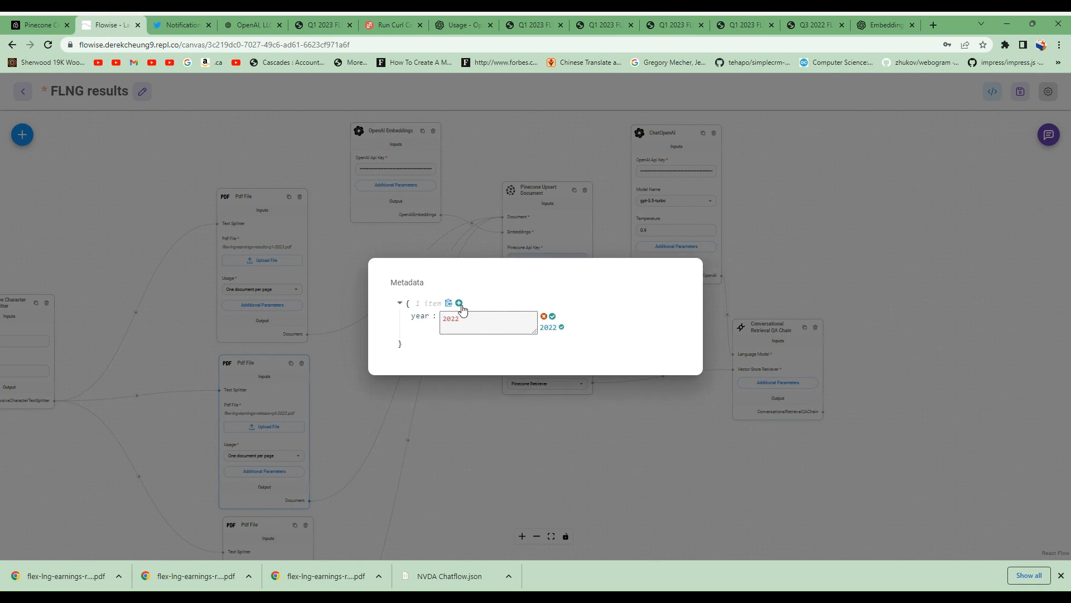
click(460, 304)
text(quarter)
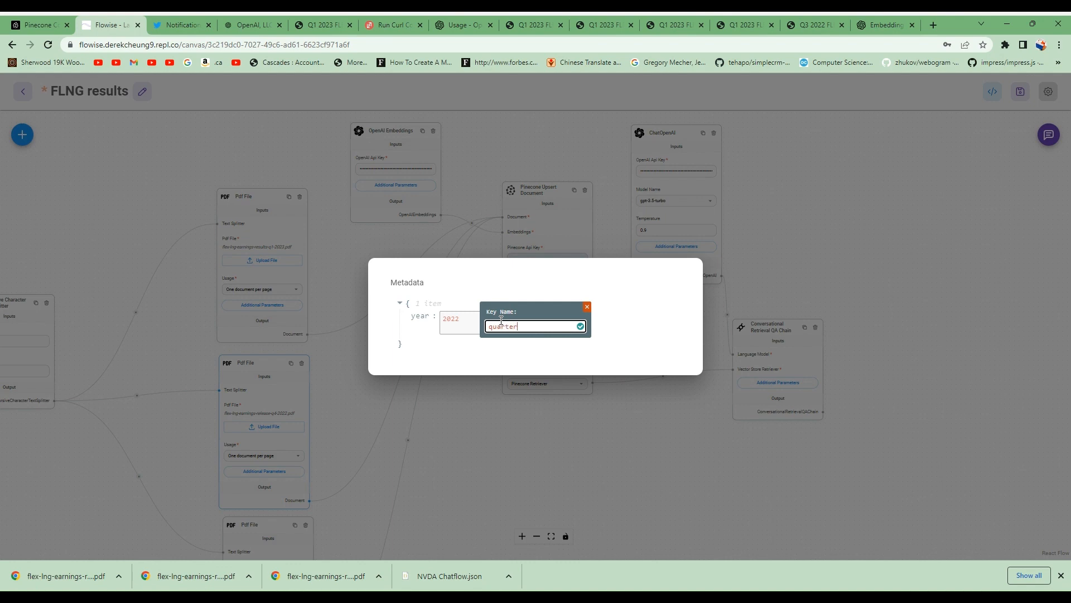
click(581, 326)
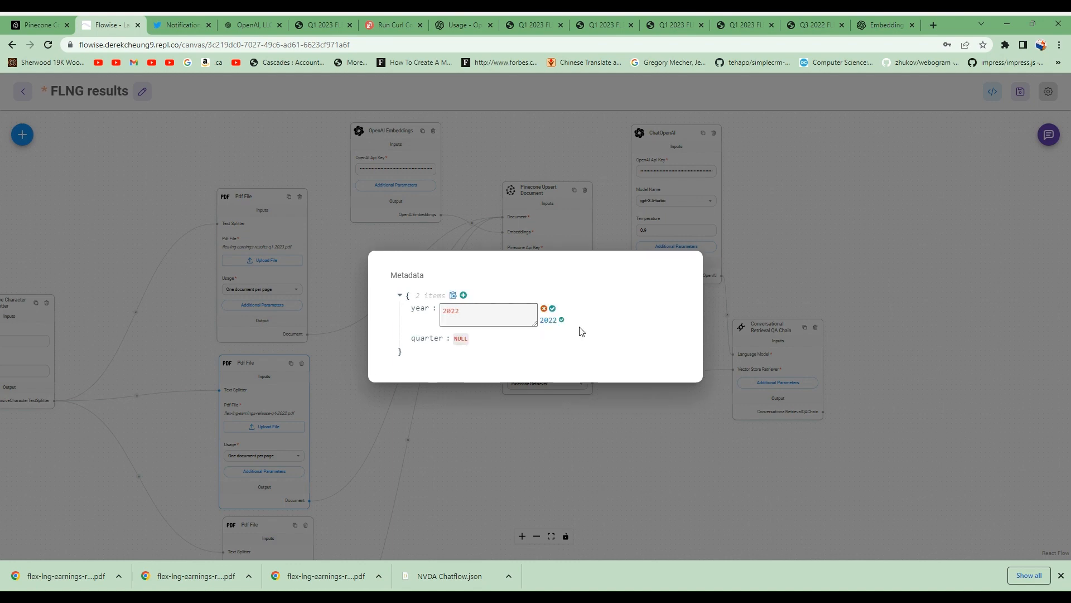
click(486, 337)
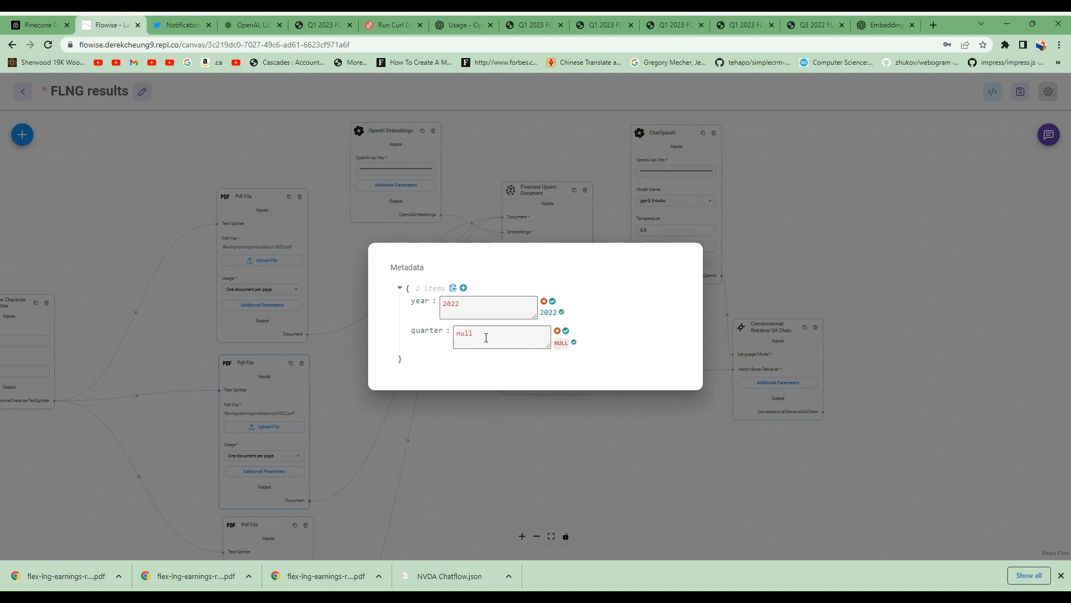
drag(484, 345, 457, 333)
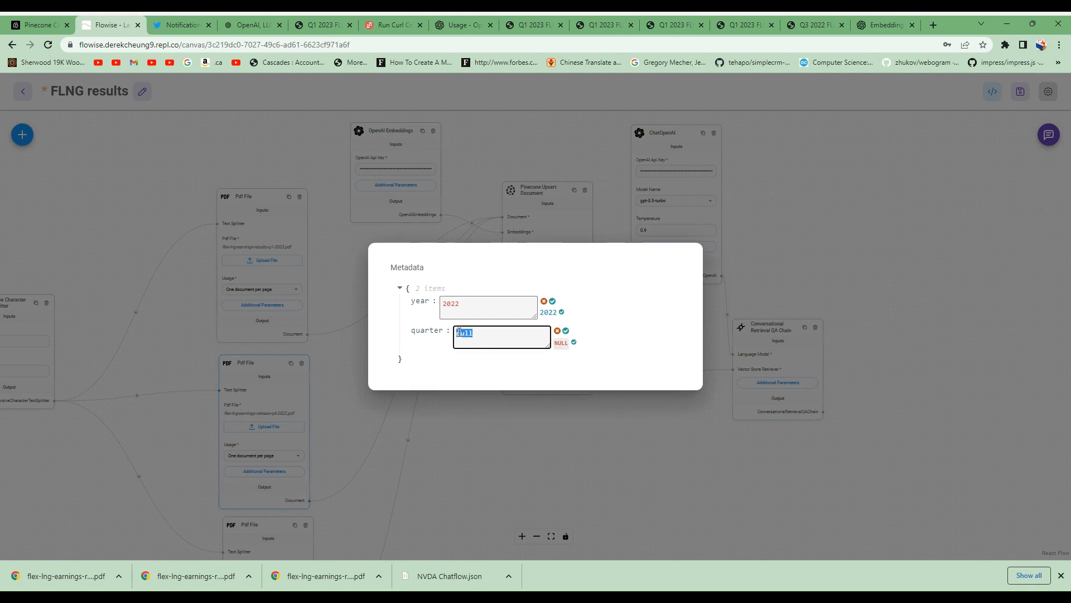
text(4Q)
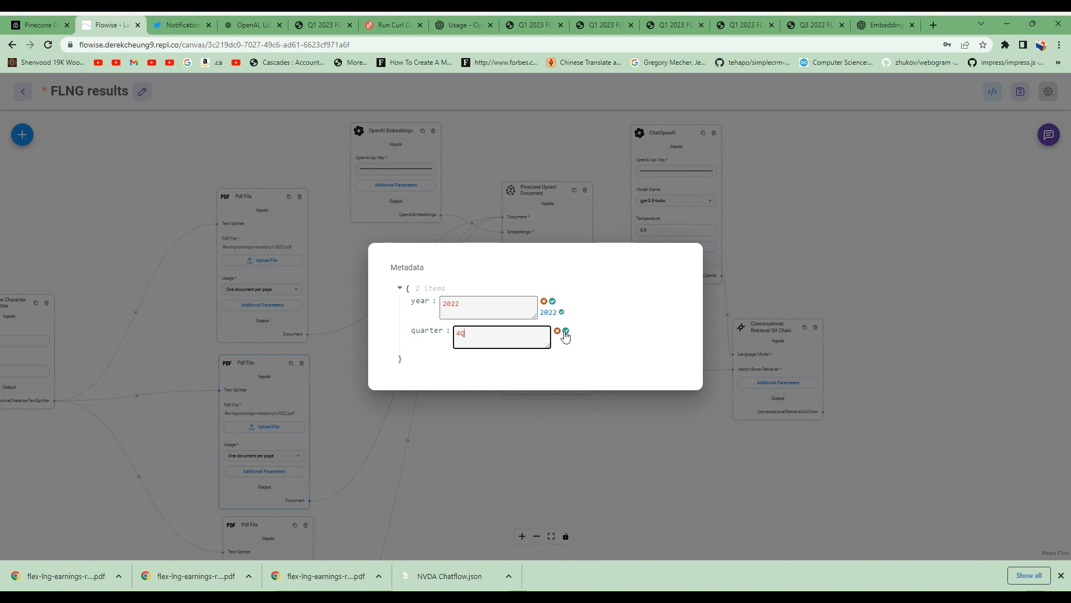
click(565, 332)
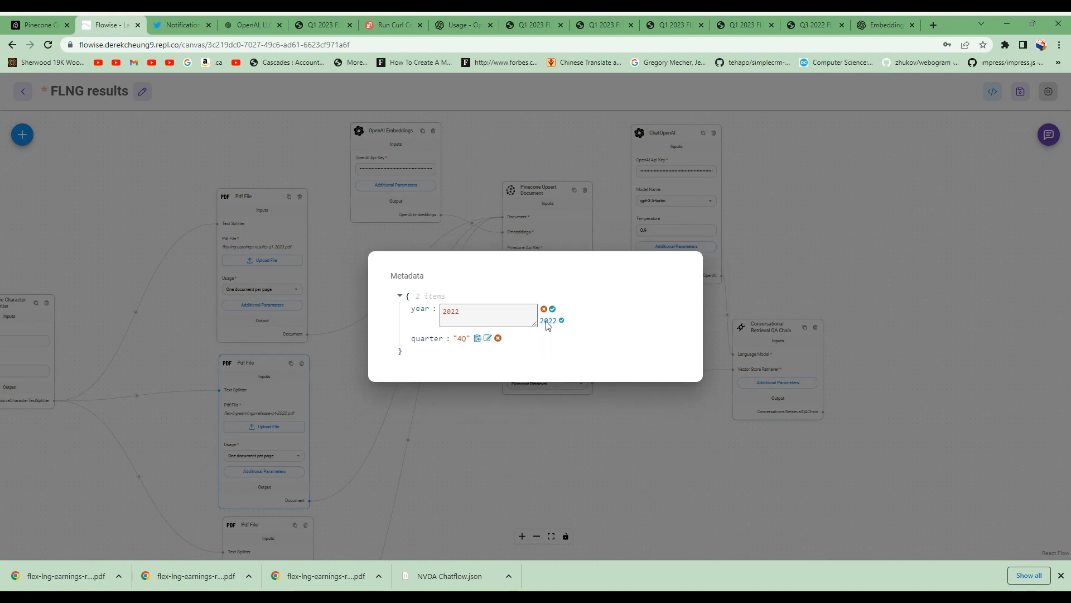
click(509, 318)
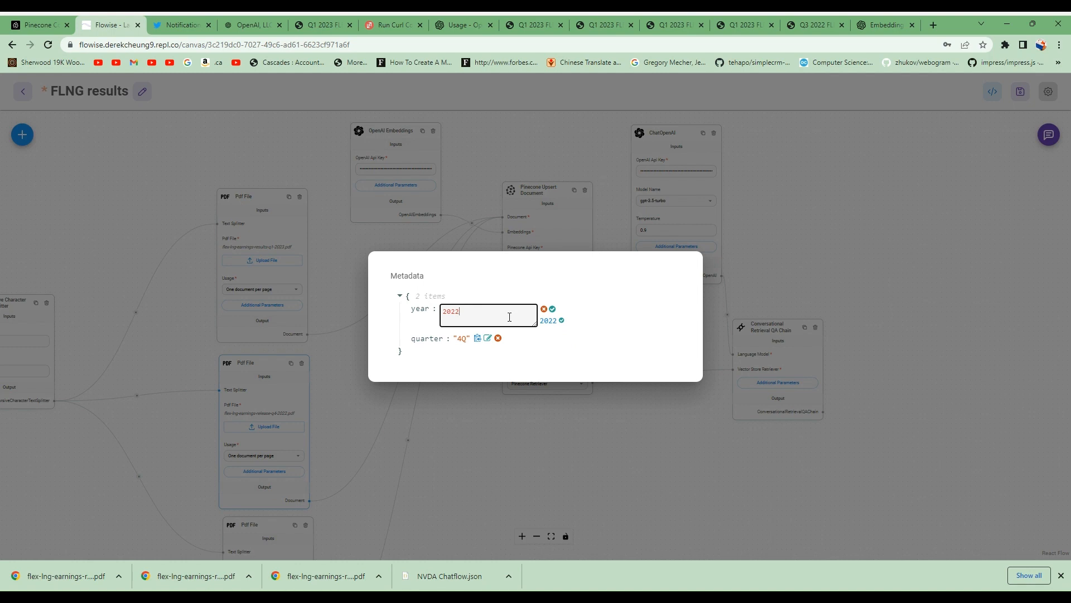
click(552, 309)
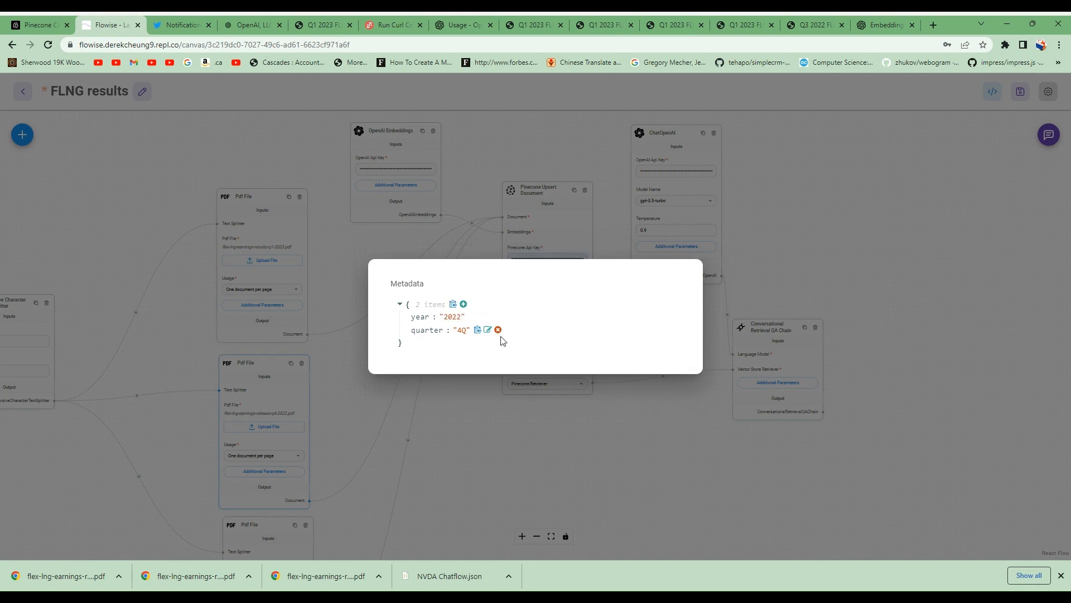
click(464, 427)
Add a metadata key "year" with the numeric value 2022 to the Q3 2022 Pdf File node.
drag(483, 461, 497, 354)
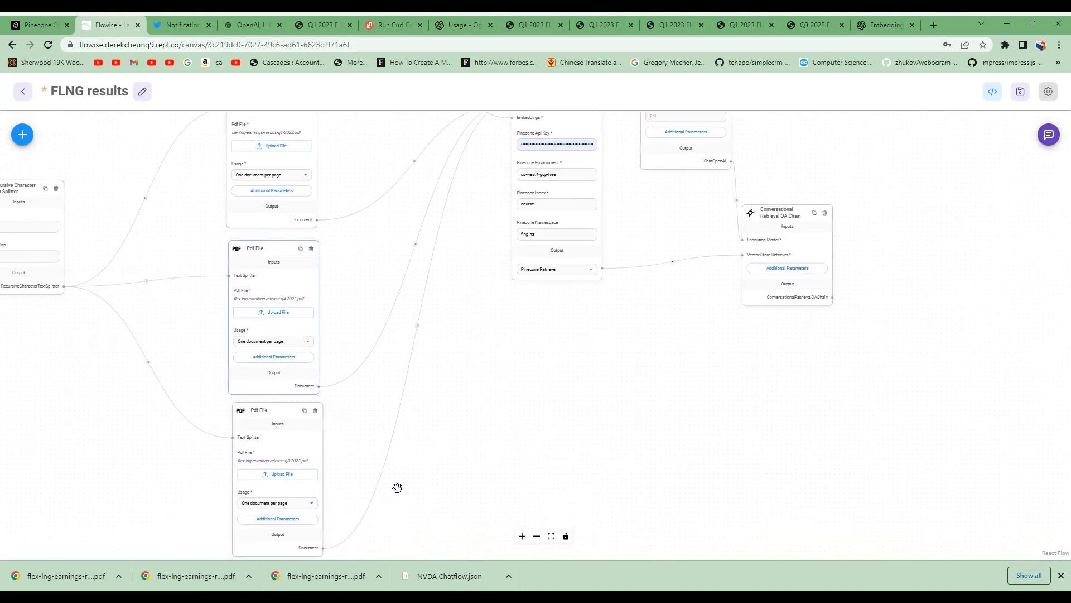
click(289, 522)
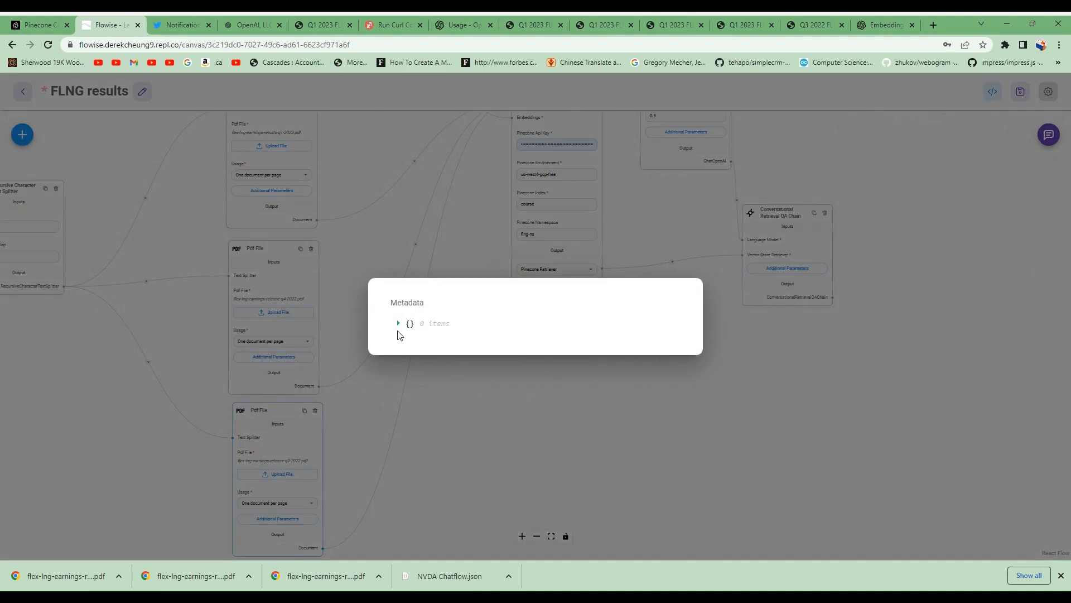
mouse_move(402, 328)
click(467, 324)
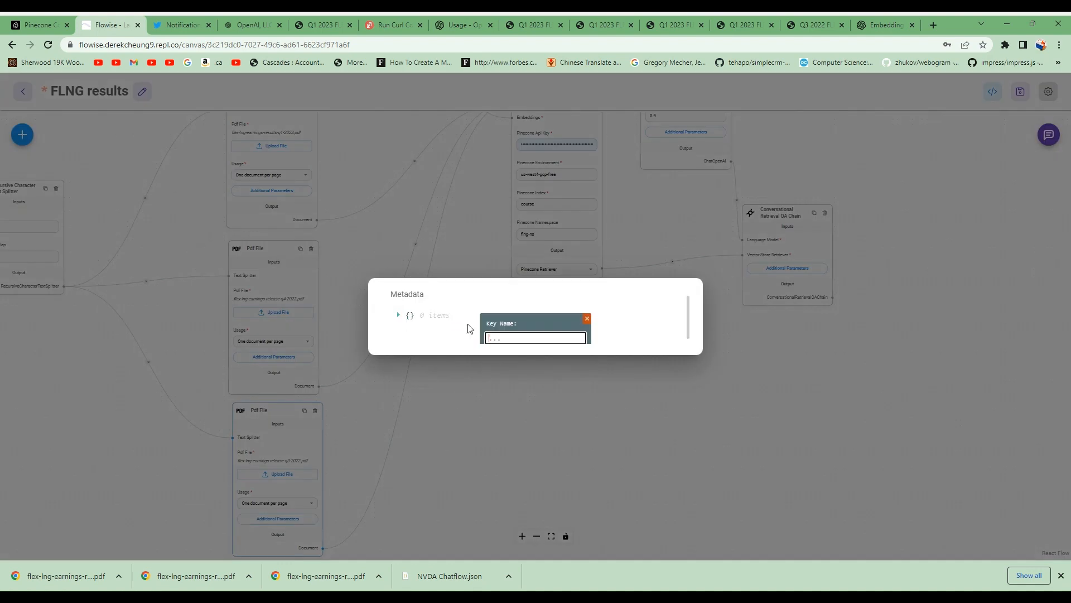
text(year)
click(580, 338)
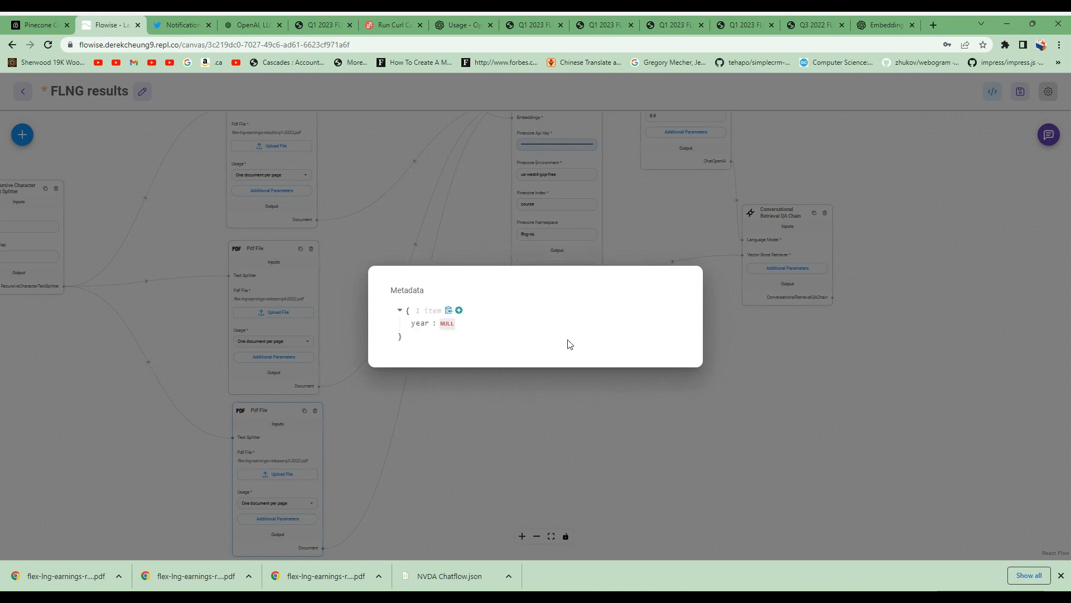
click(464, 323)
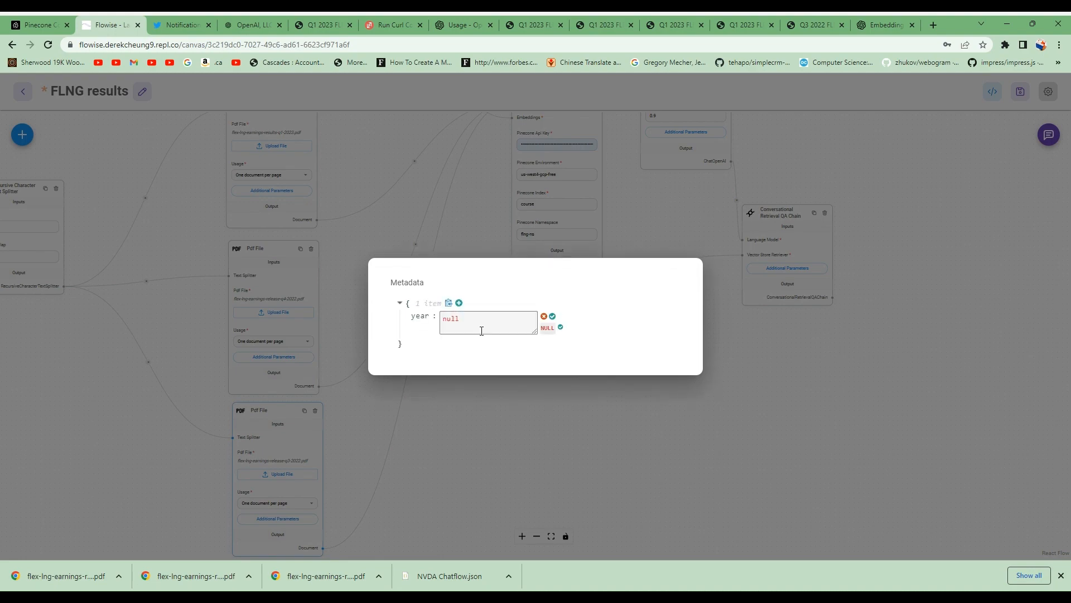
click(481, 325)
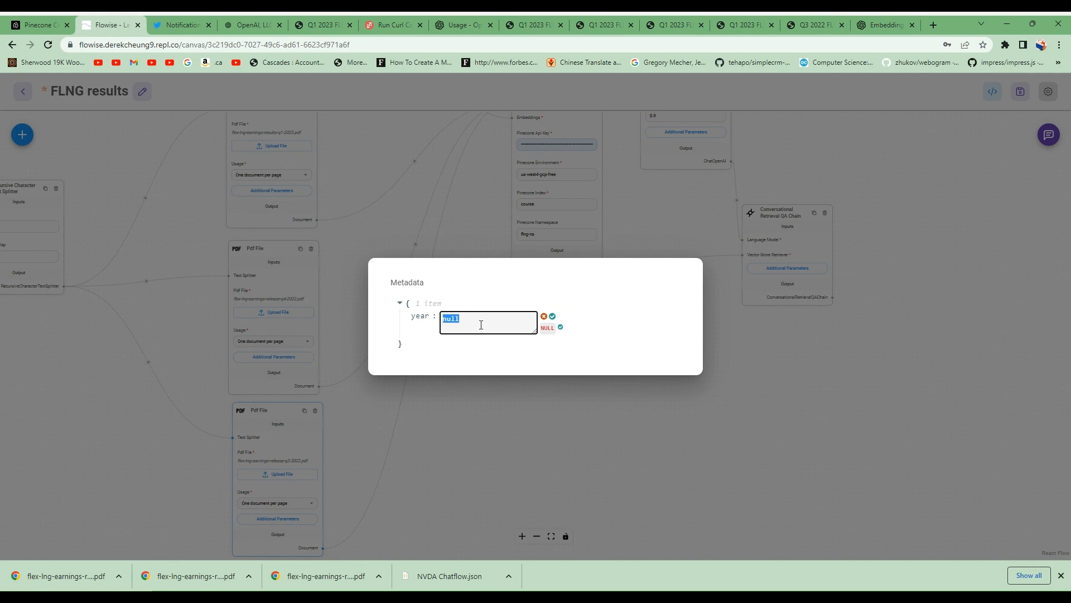
text(2022)
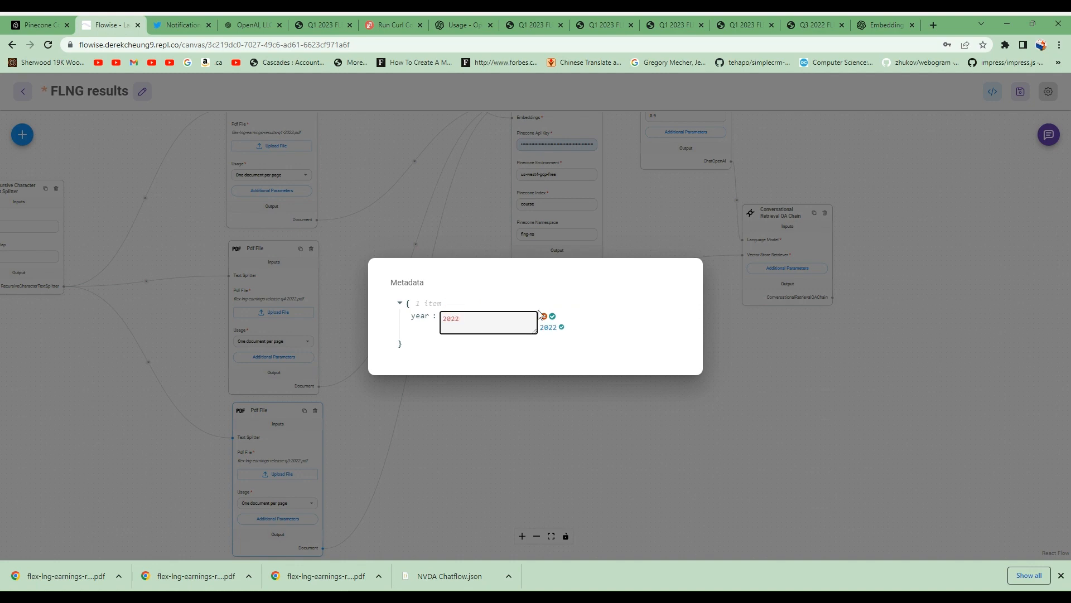
key(ctrl+Return)
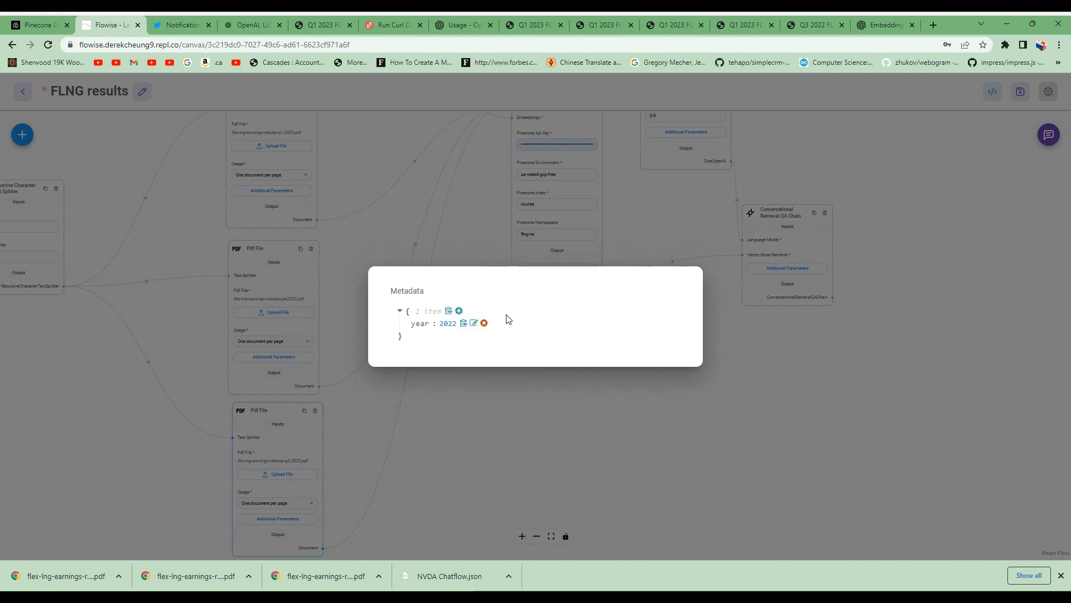
Add a metadata key "quarter" with the value "3Q" to the Q3 2022 Pdf File node and close its metadata.
click(461, 313)
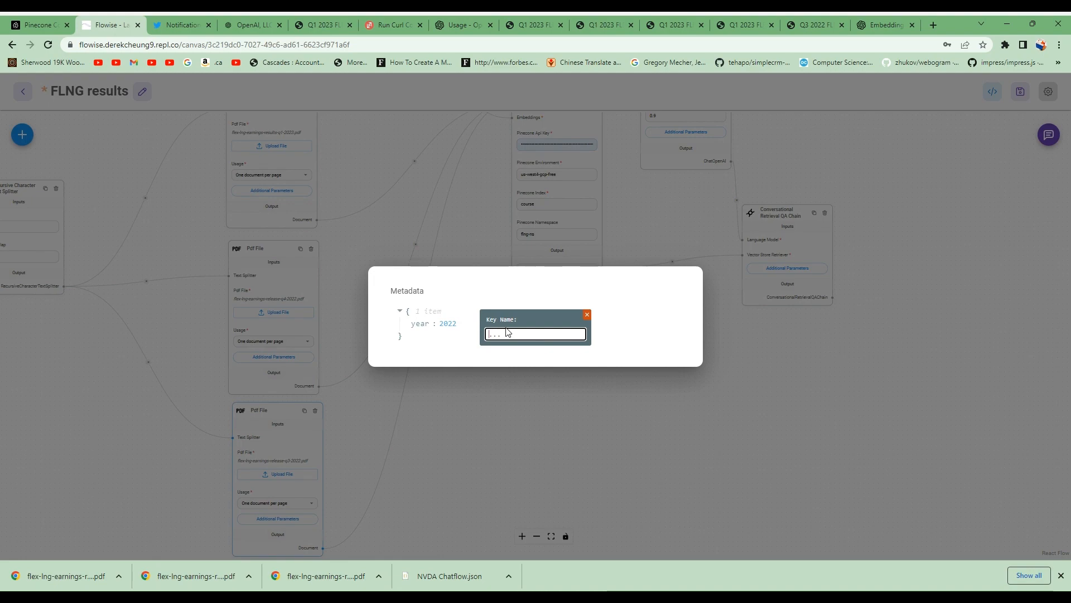
text(quarter)
click(580, 334)
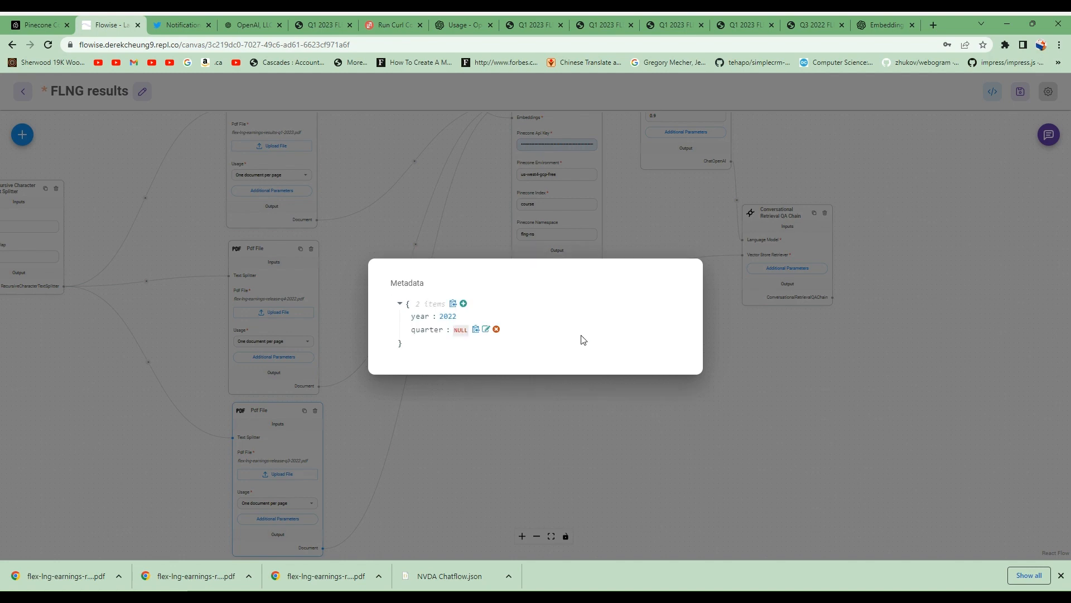
click(485, 331)
double_click(471, 328)
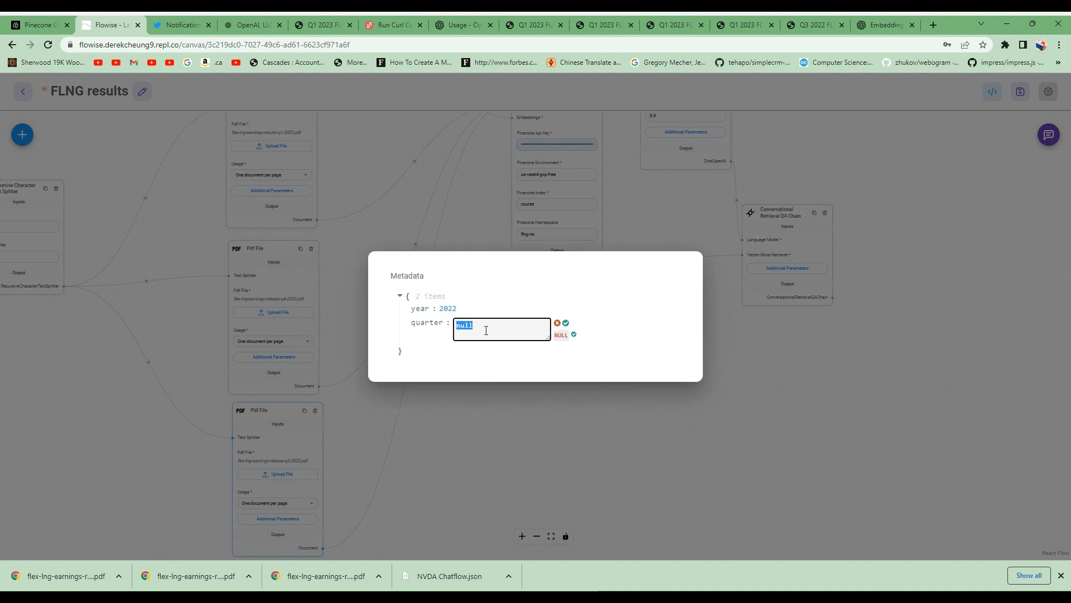
text(3)
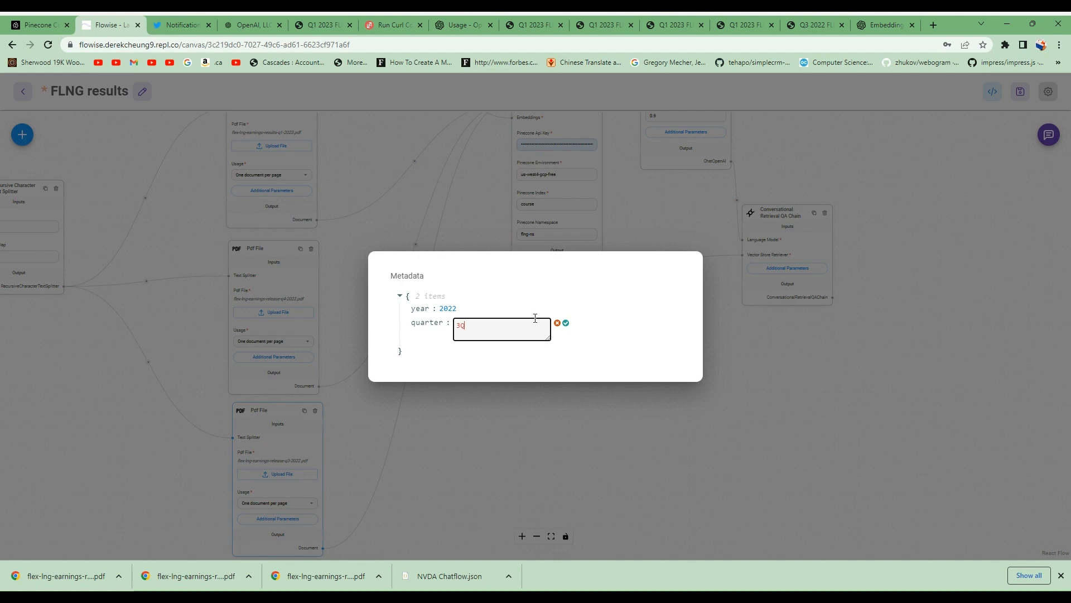
text(Q)
click(566, 322)
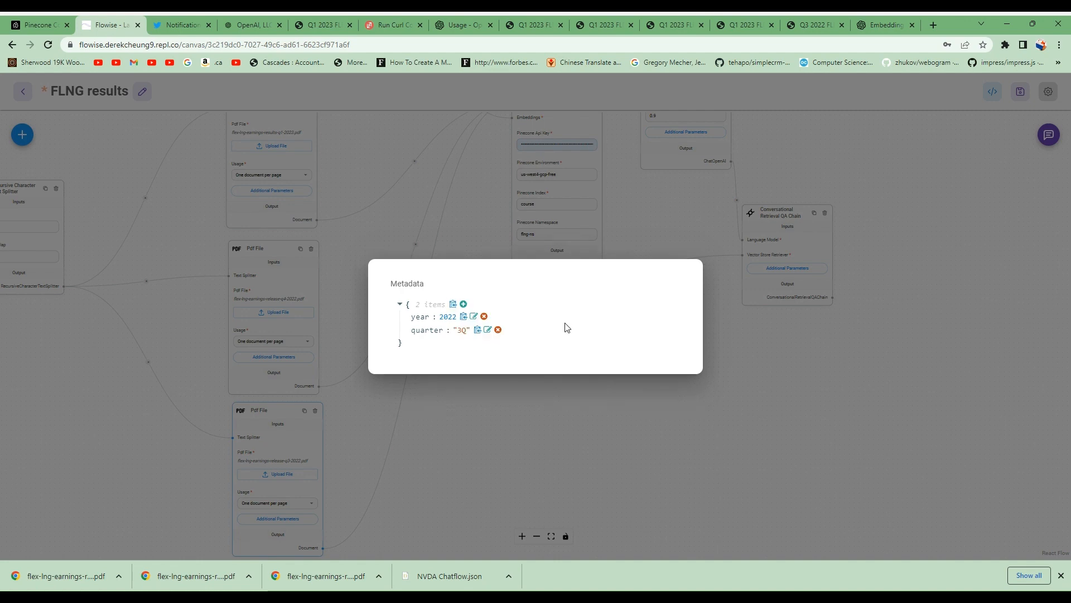
click(670, 436)
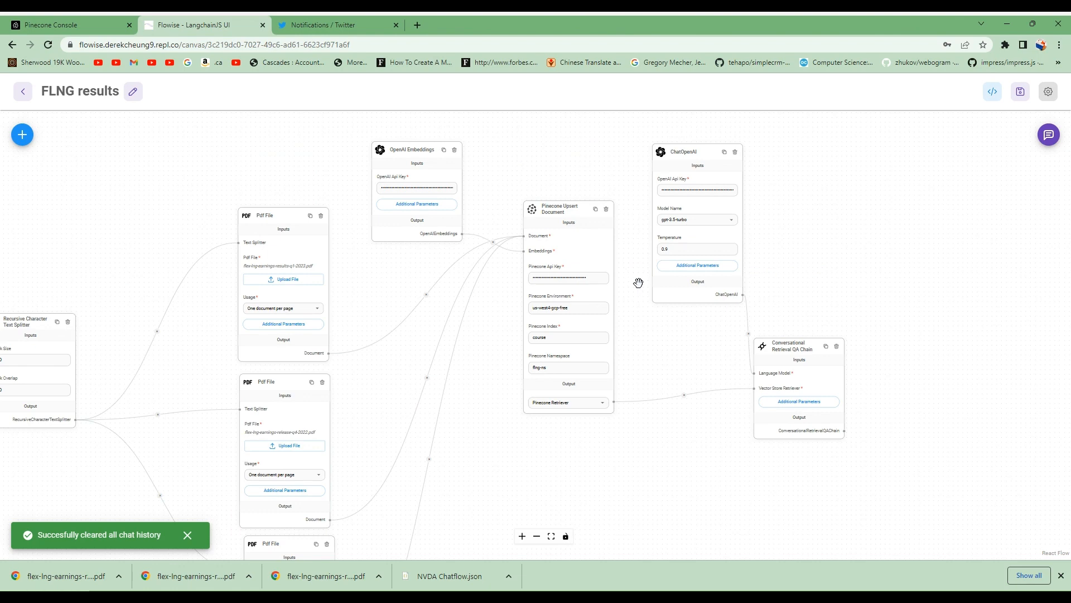
Open the chat and ask "What was the TCE rate for 1Q 2023?".
click(1044, 136)
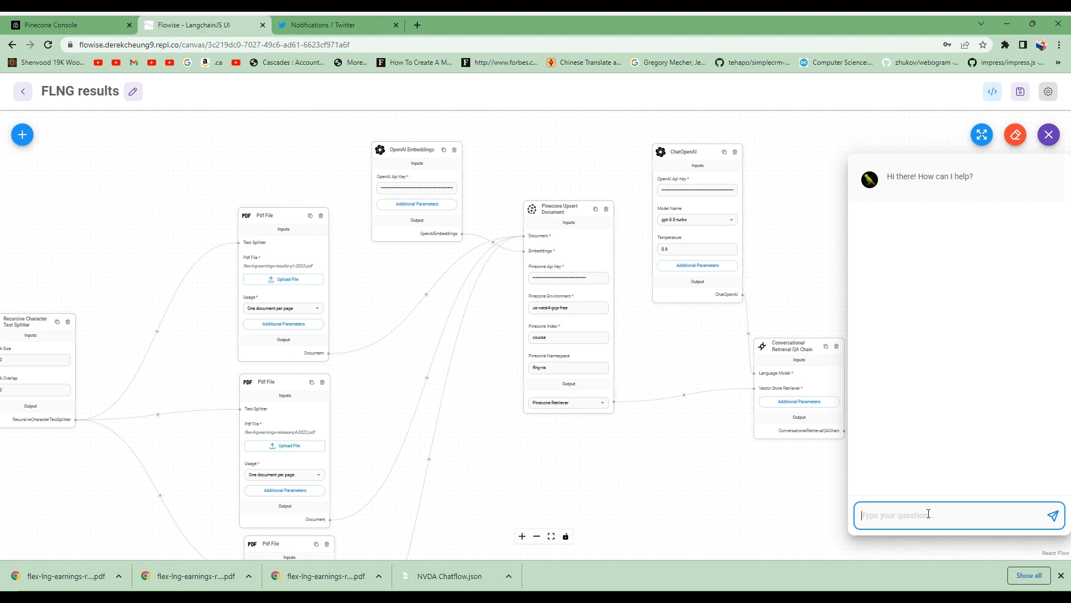
text(What was the TCE rate for 1Q 2023?)
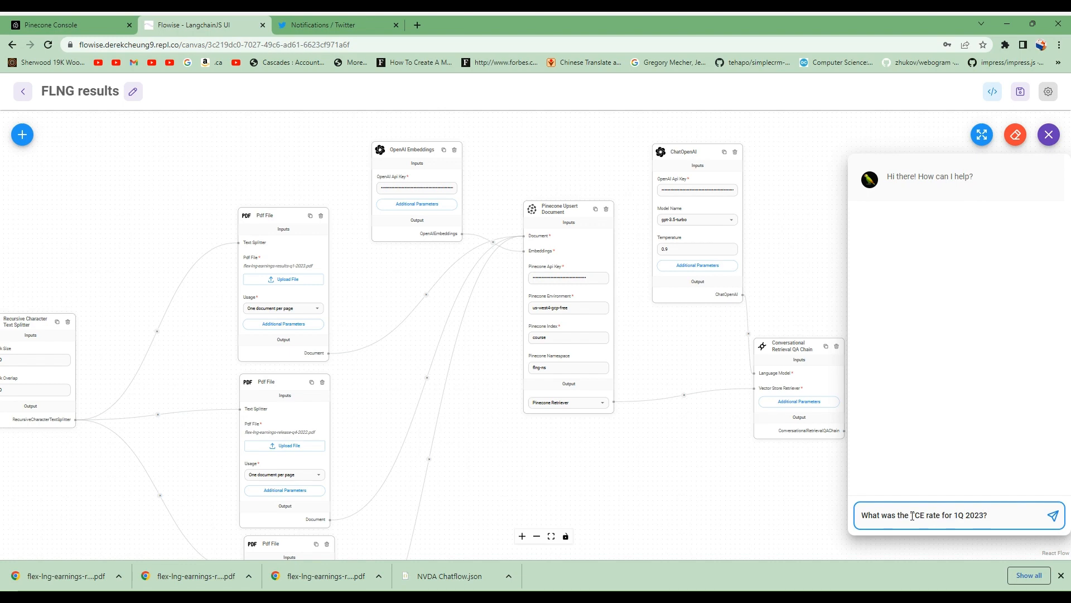
click(1054, 517)
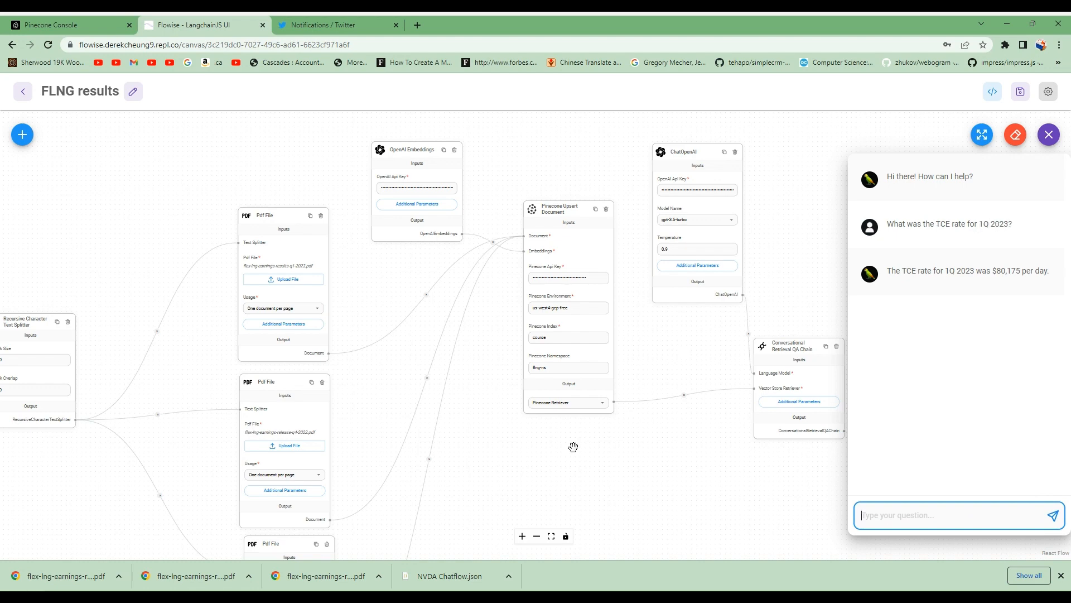
Ask the chatbot "What was the TCE rate for 4Q 2022?" by adapting the 1Q 2023 question.
drag(514, 459, 523, 397)
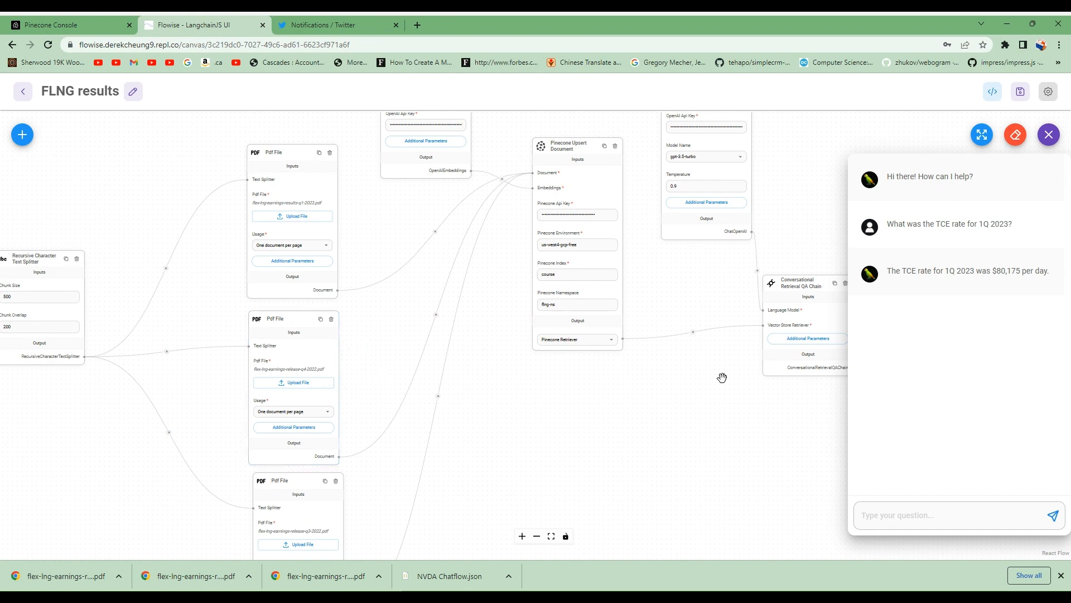
click(890, 511)
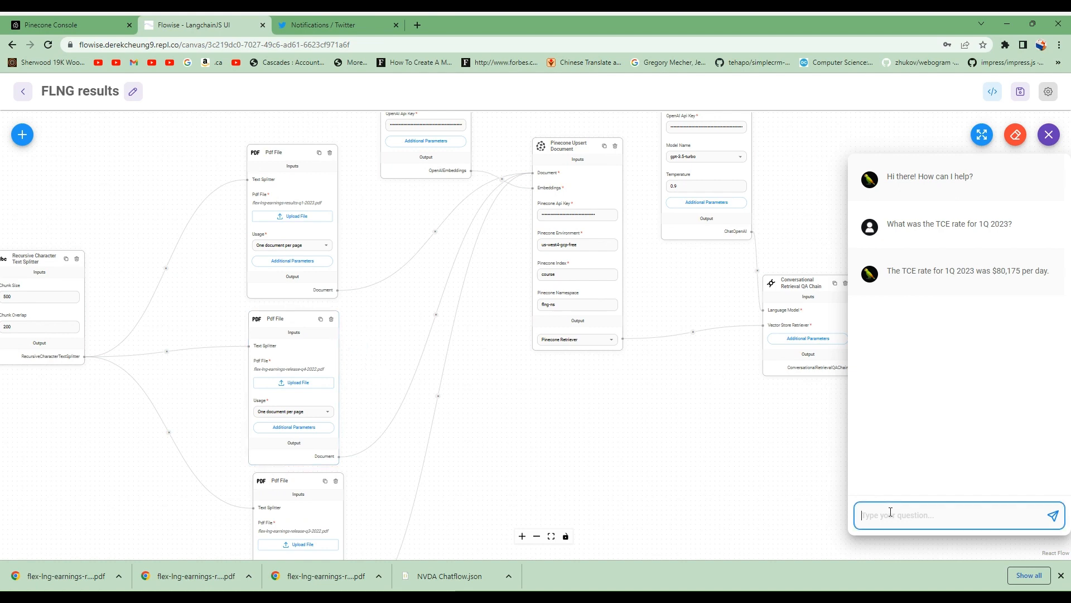
text(What was the TCE rate for 1Q 2023?)
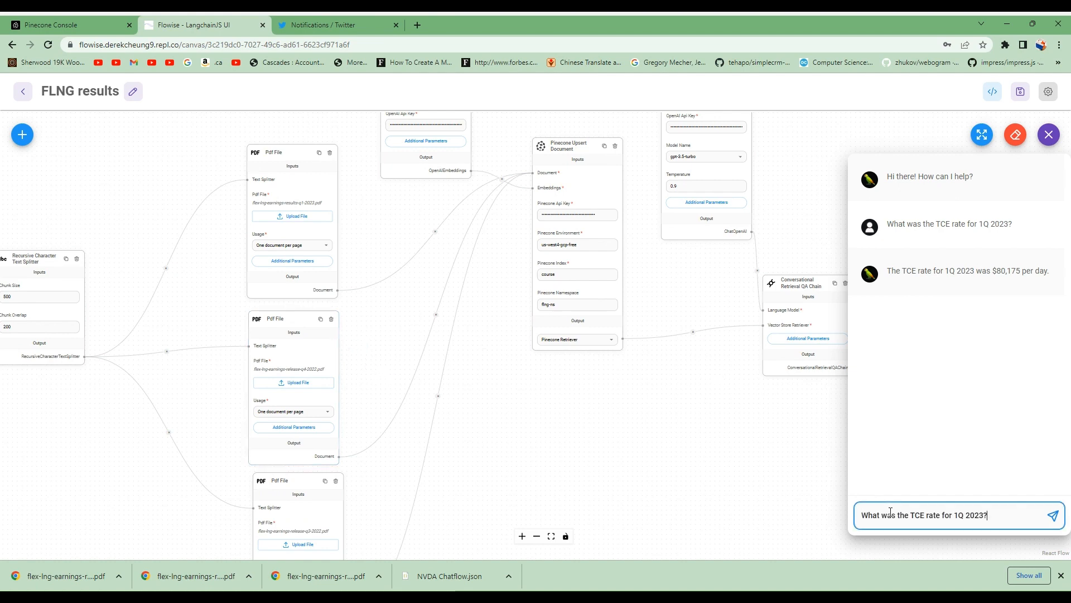
click(956, 515)
key(BackSpace)
text(4Q 2)
click(1064, 518)
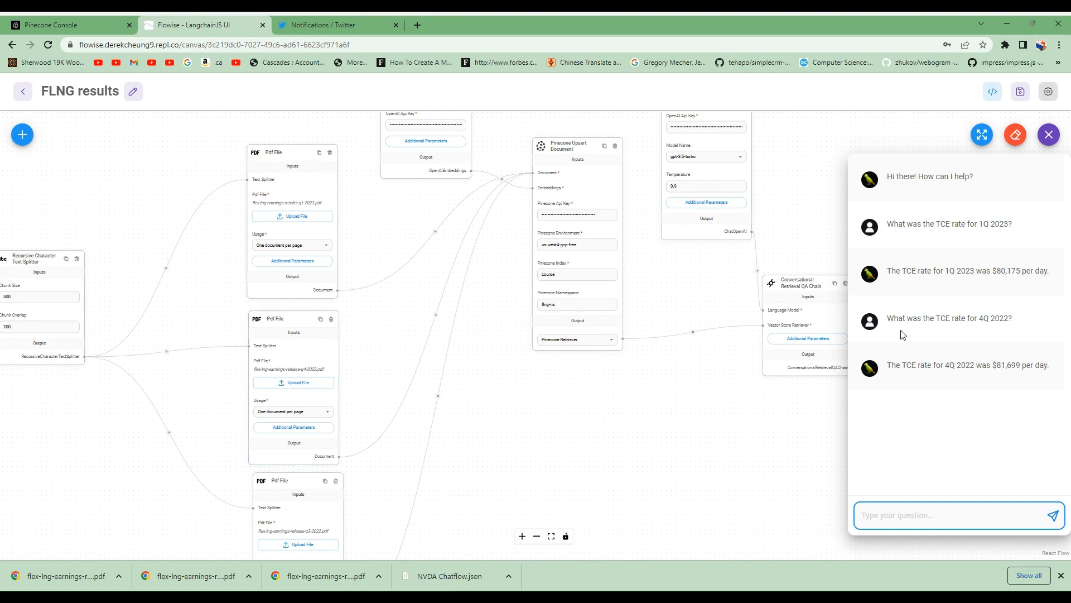
Reuse the 4Q 2022 question text to ask the chatbot "What was the TCE rate for 3Q 2022".
drag(887, 318, 1010, 316)
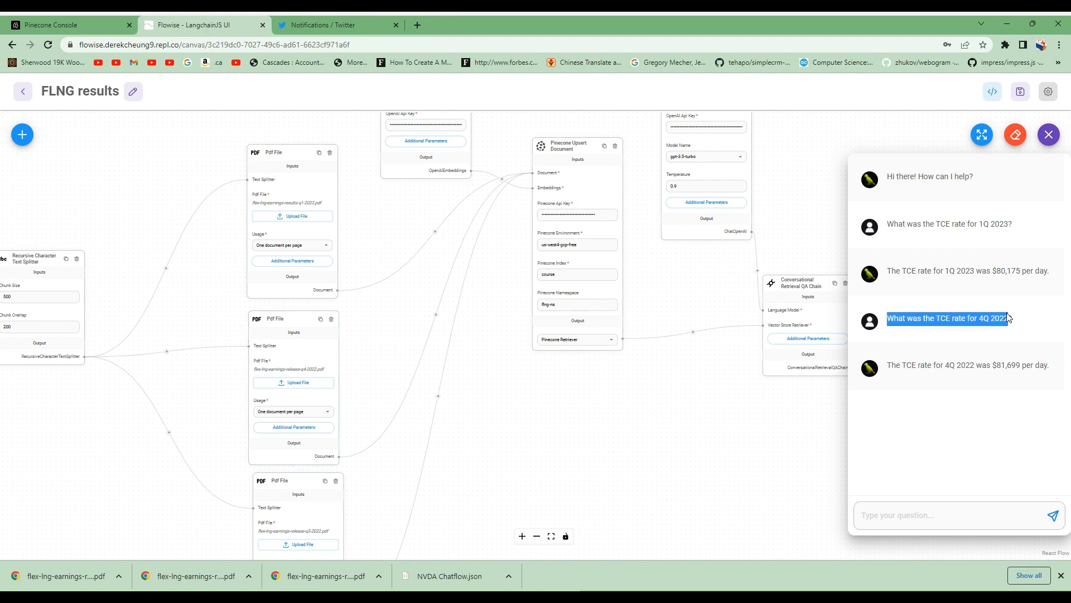
key(ctrl+c)
click(958, 512)
key(ctrl+v)
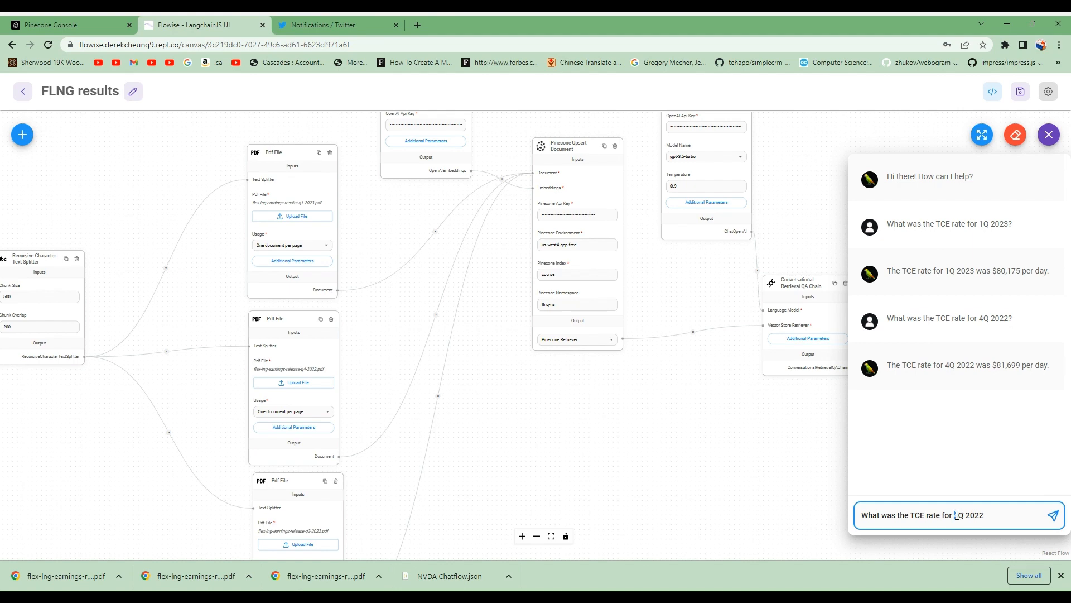
click(1053, 515)
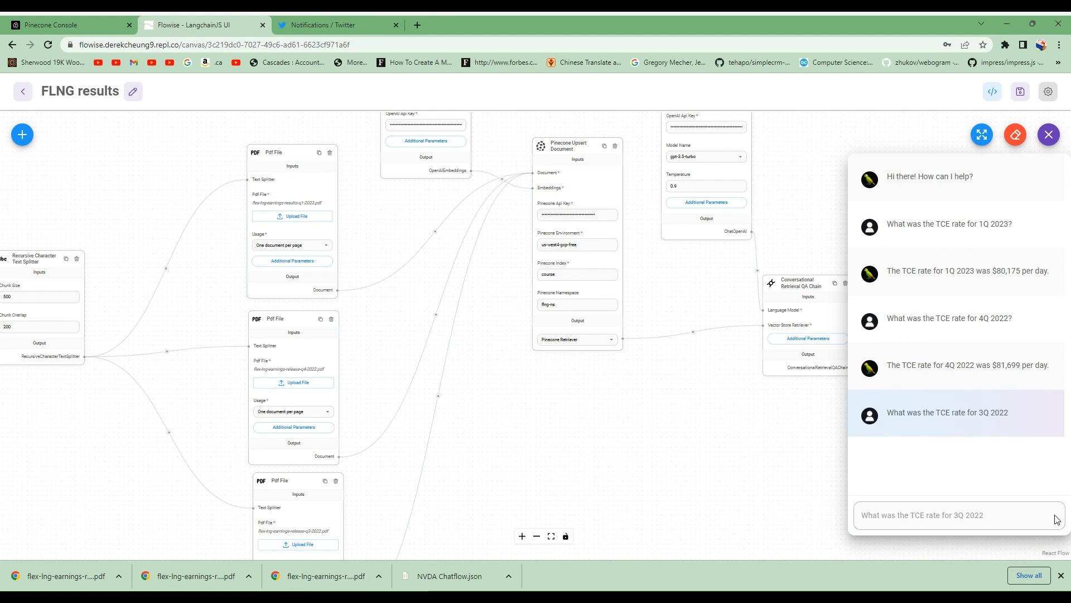